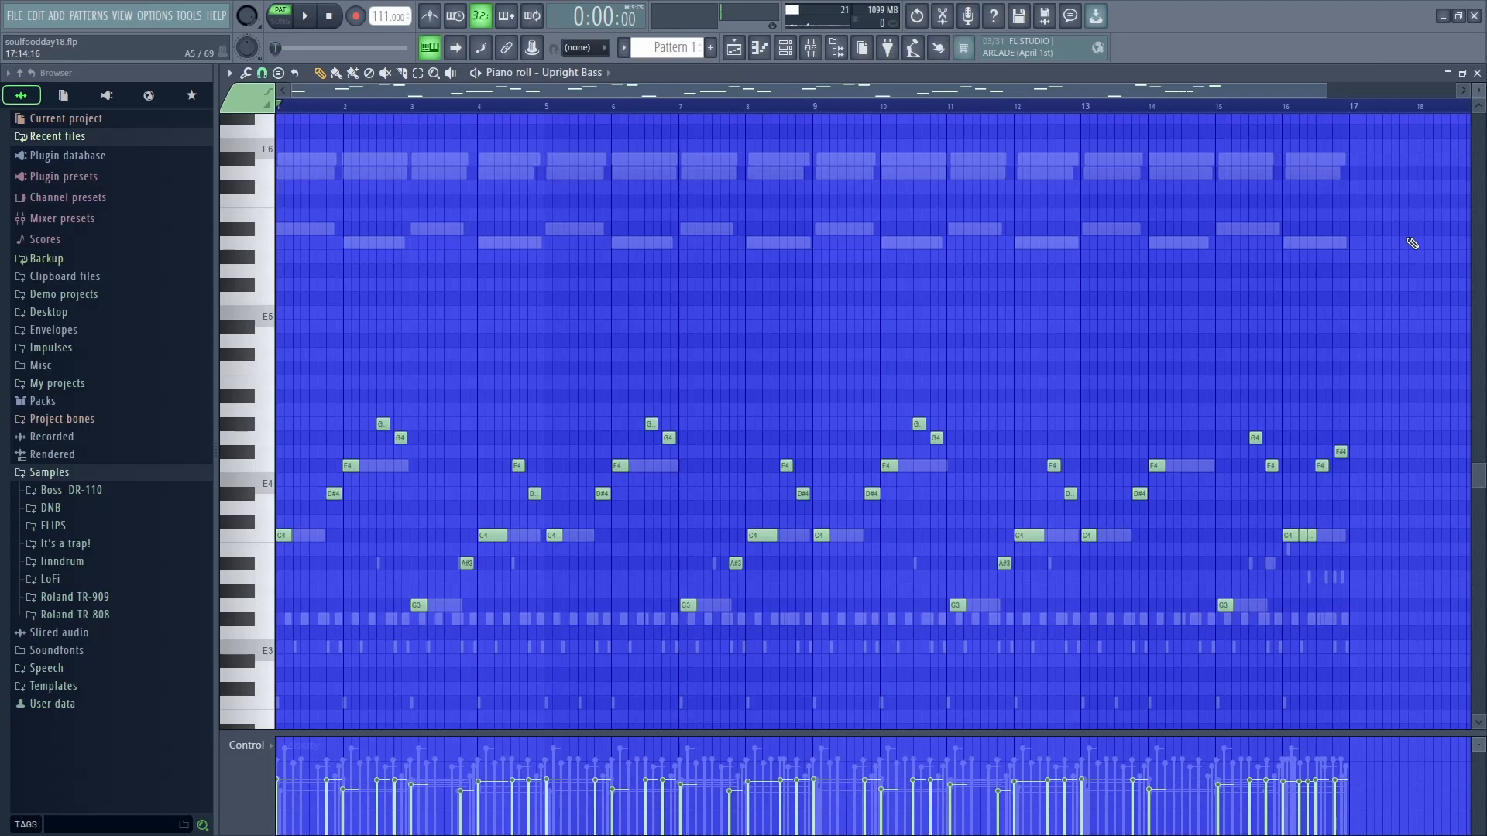
Open the Rhodes MK1 notes in the piano roll and record a take on the Rhodes MK1 #2 channel
left_click(606, 75)
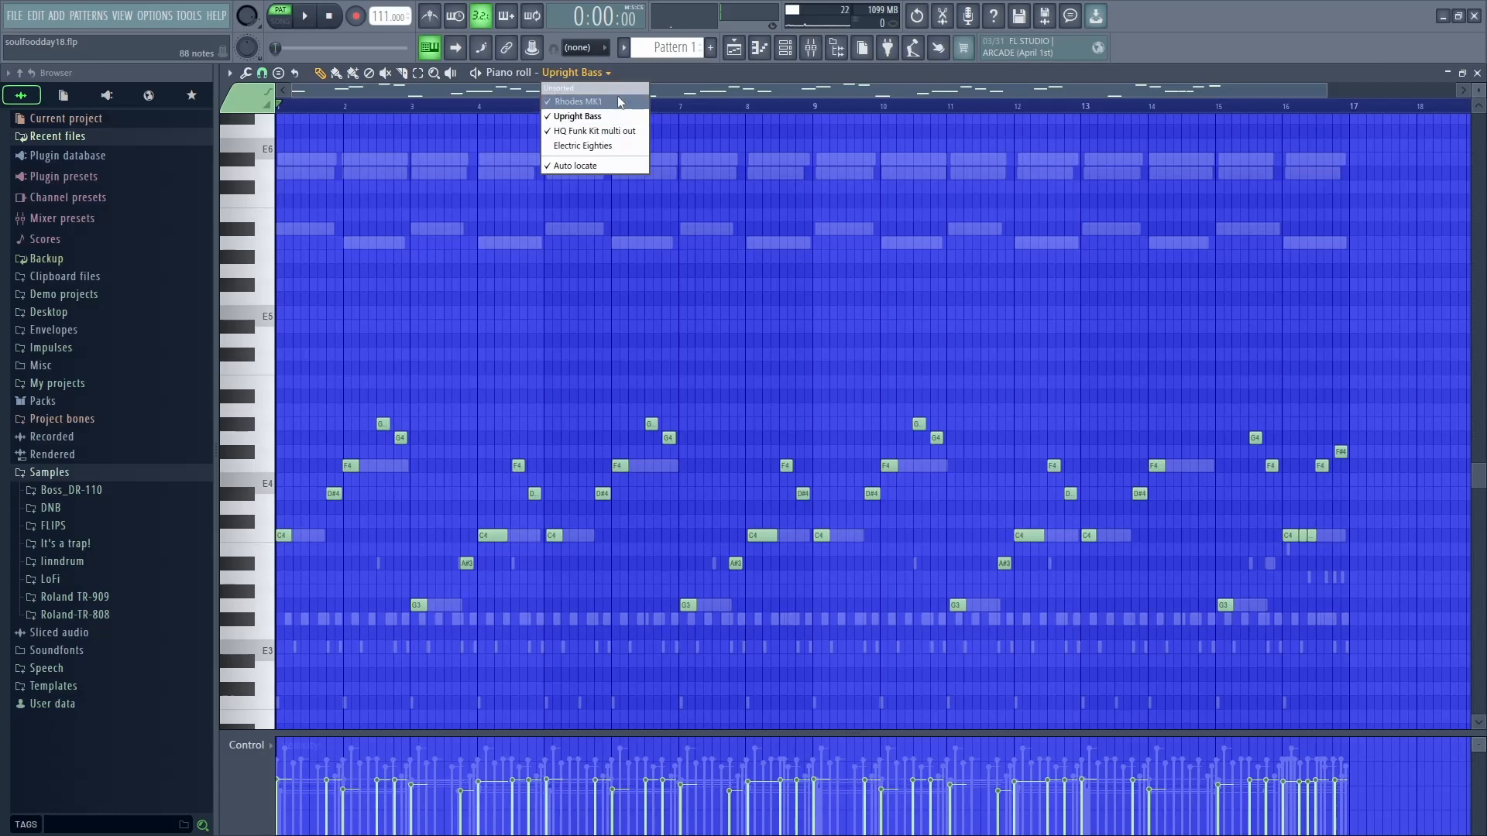
left_click(618, 101)
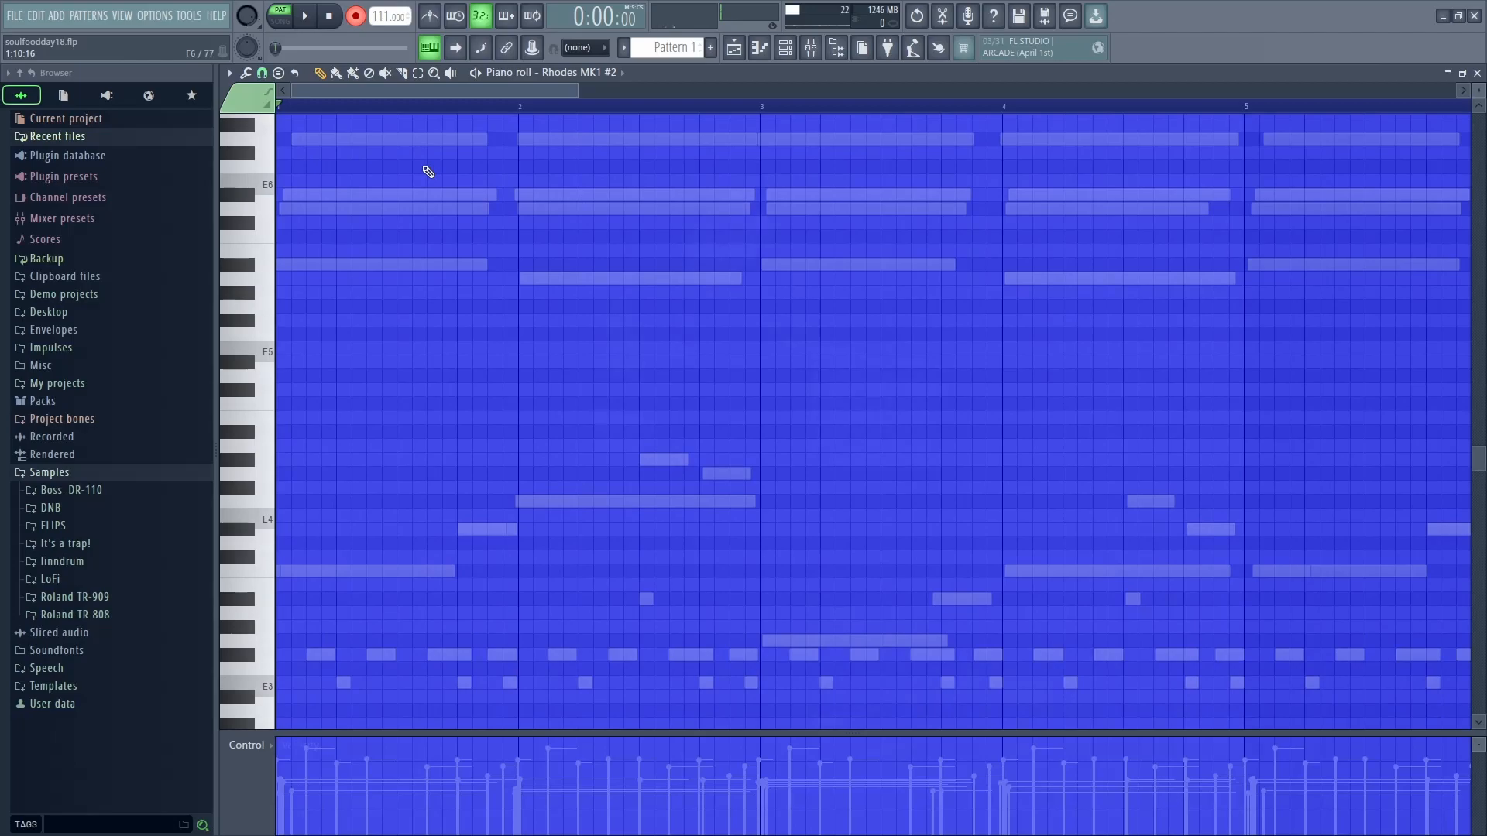
key("space")
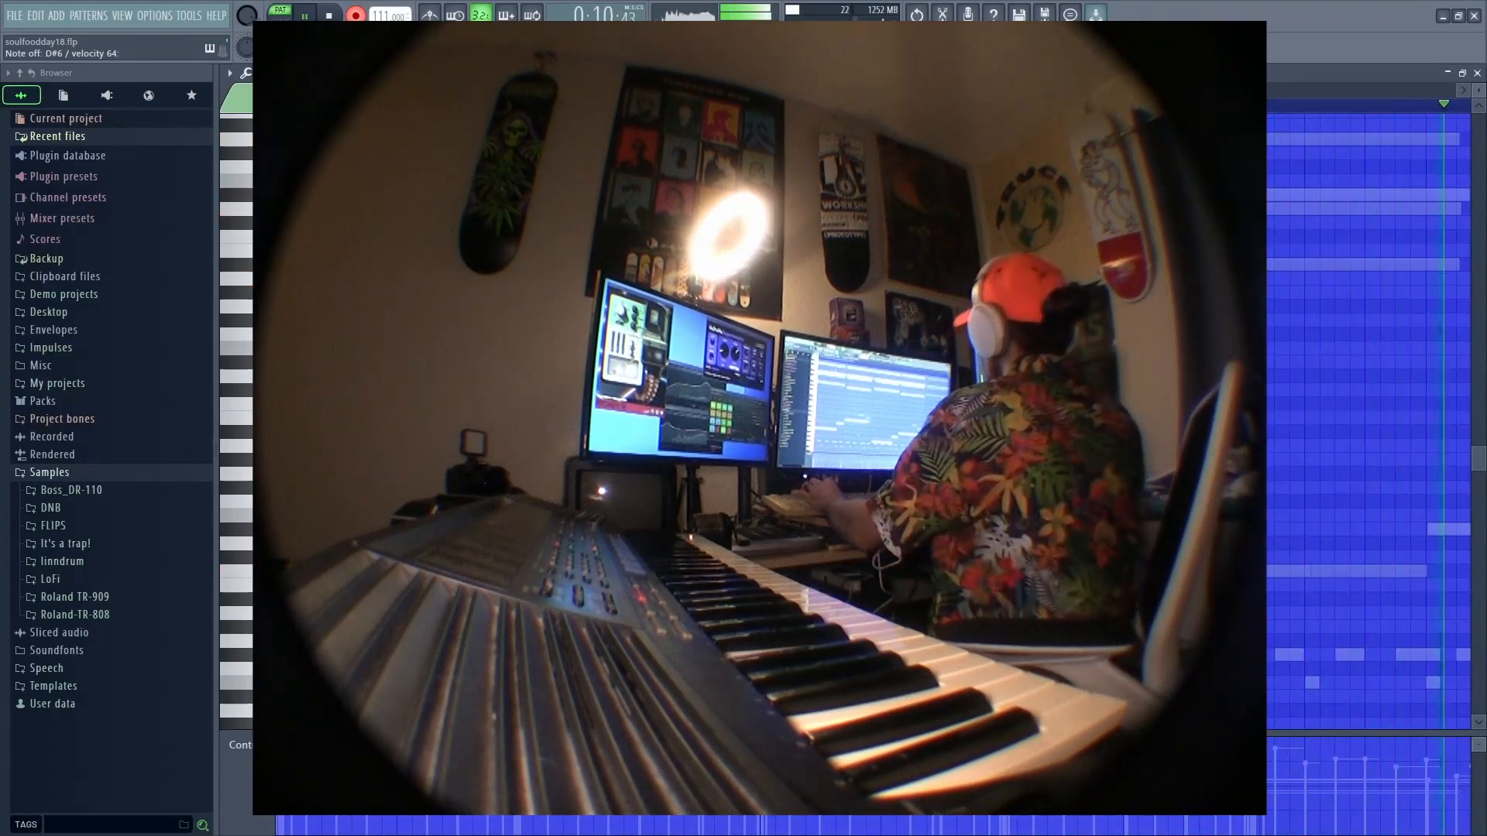
key("space")
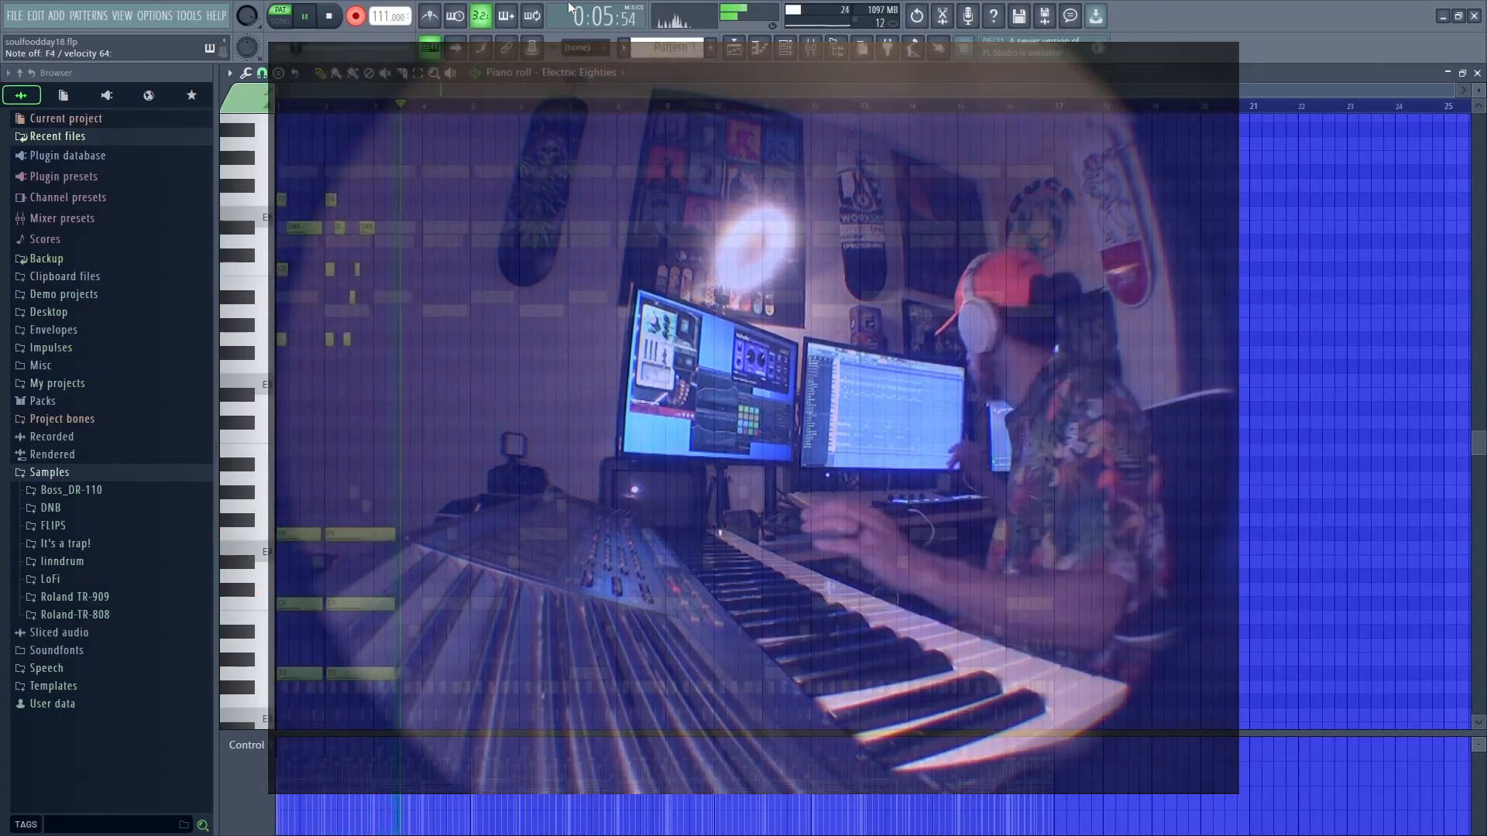
Finish recording the Electric Eighties chords and extend the second low chord to the start of bar 4
key("space")
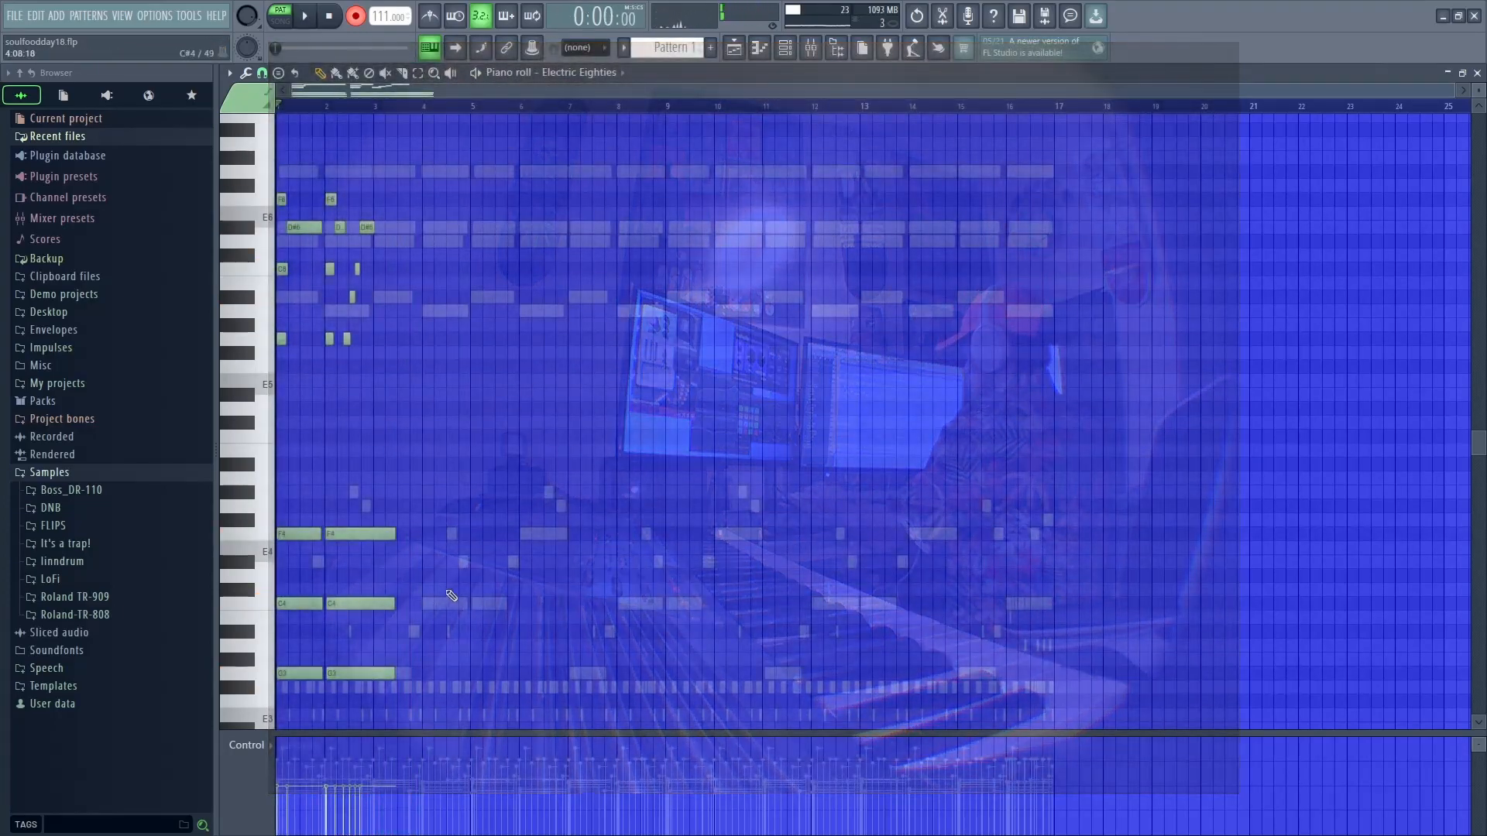
left_click_drag(406, 693, 420, 547)
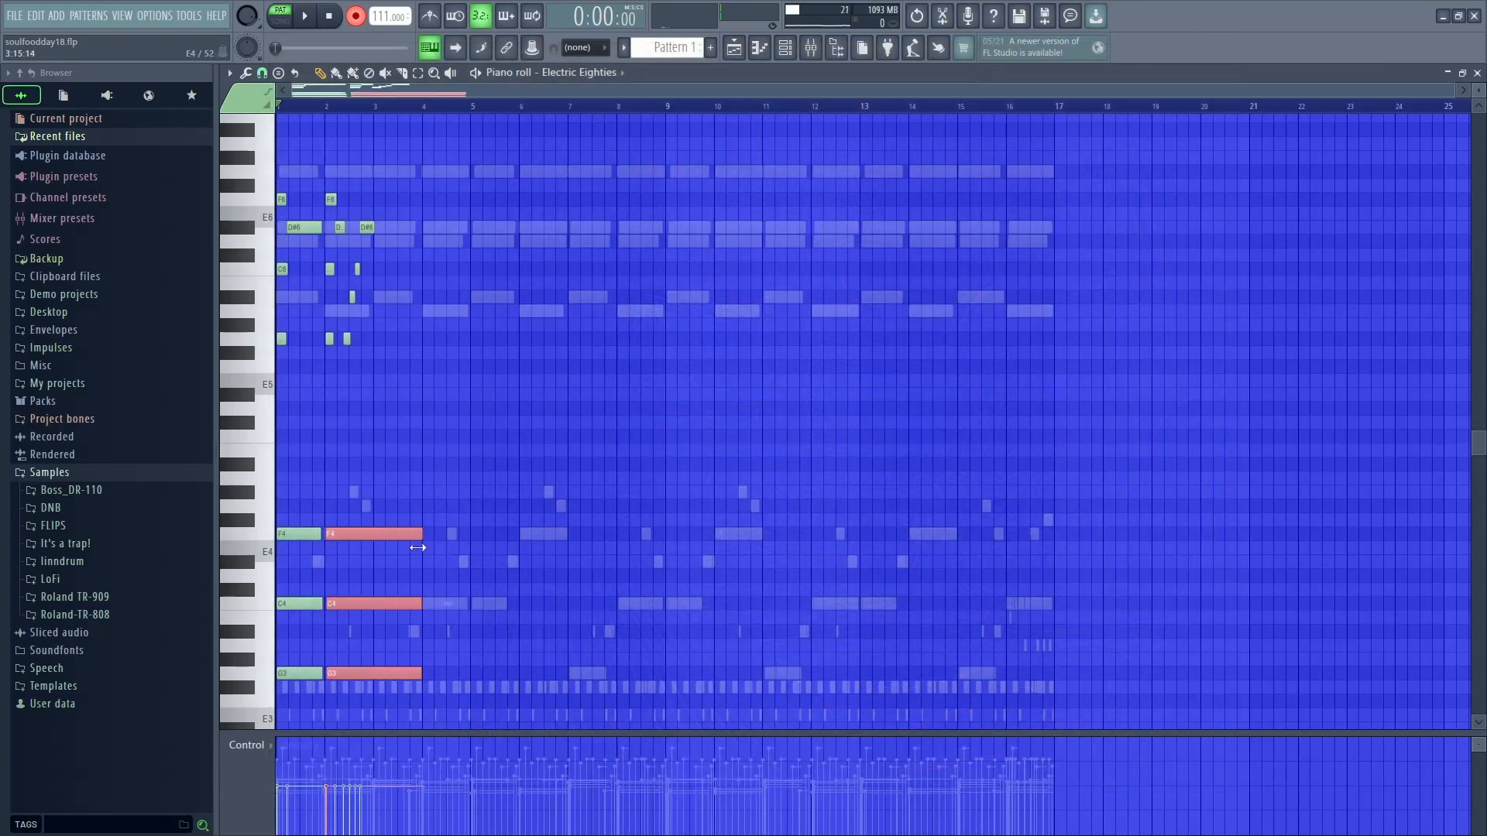
left_click(486, 567)
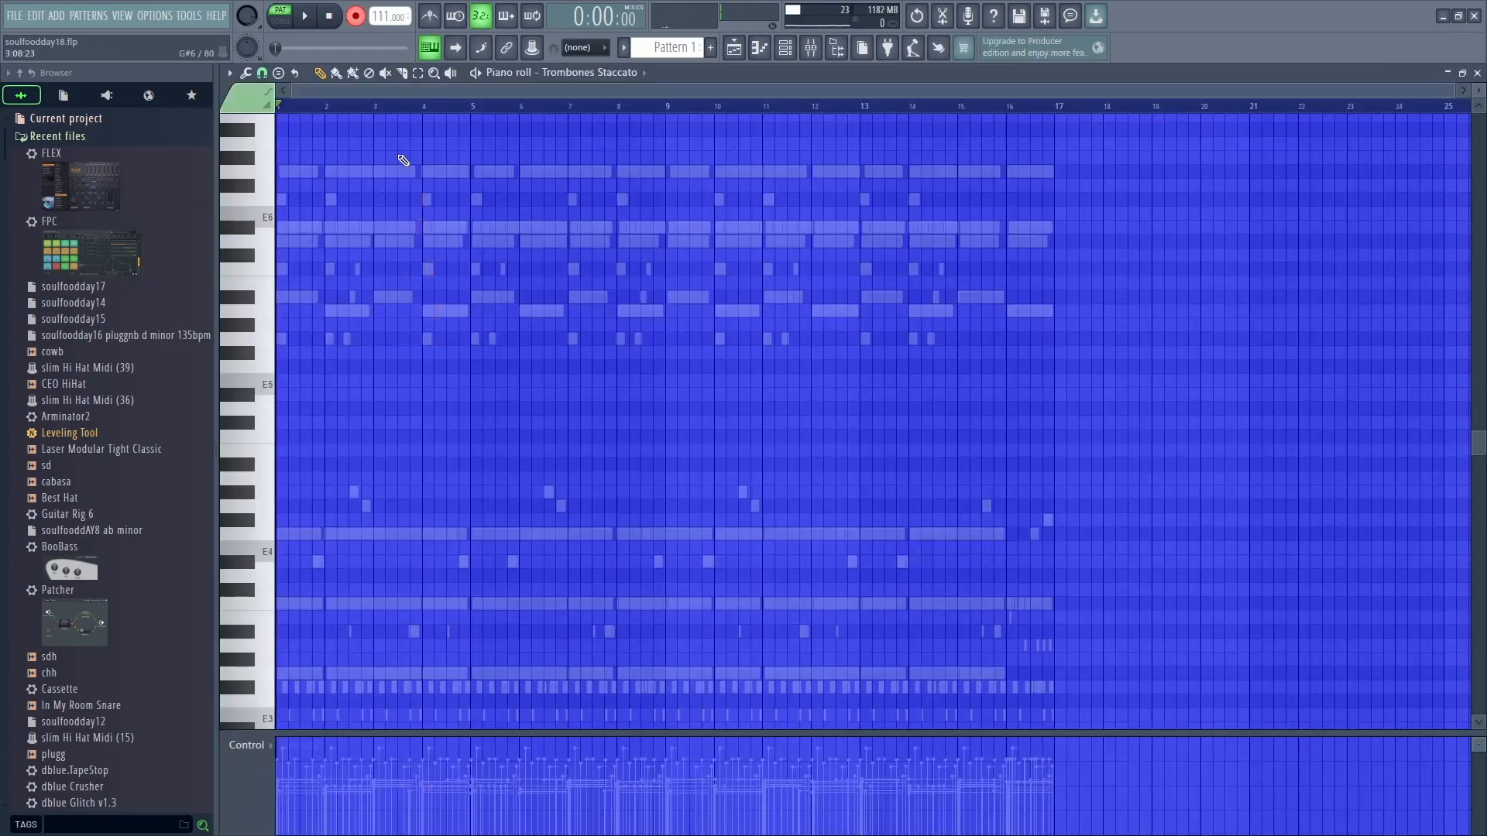
Record a short Trombones Staccato riff around bar 3 and shift its last notes earlier so they fall within that bar
key("space")
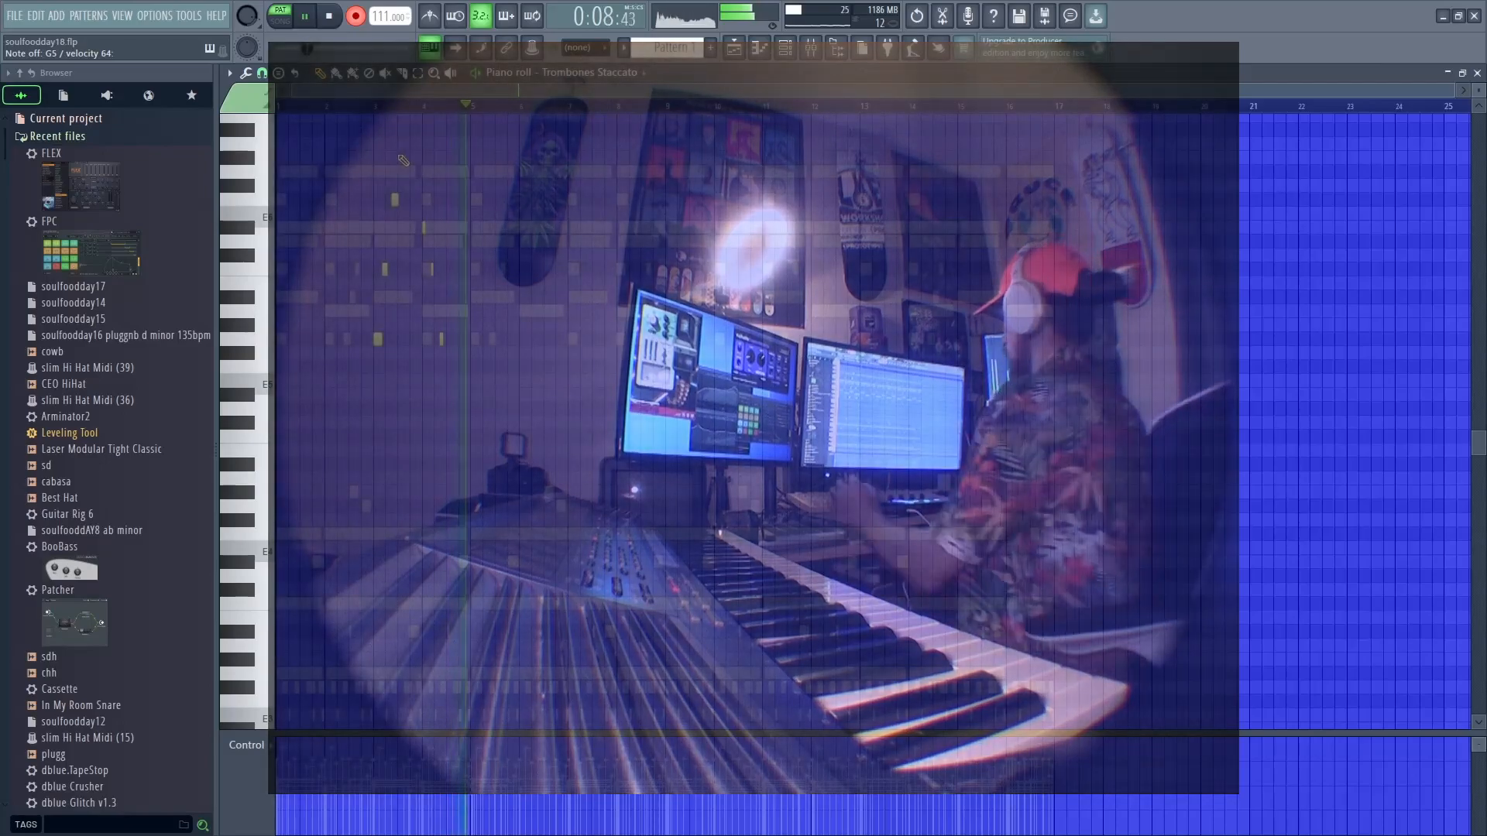
key("space")
key("space")
left_click_drag(472, 385, 397, 220)
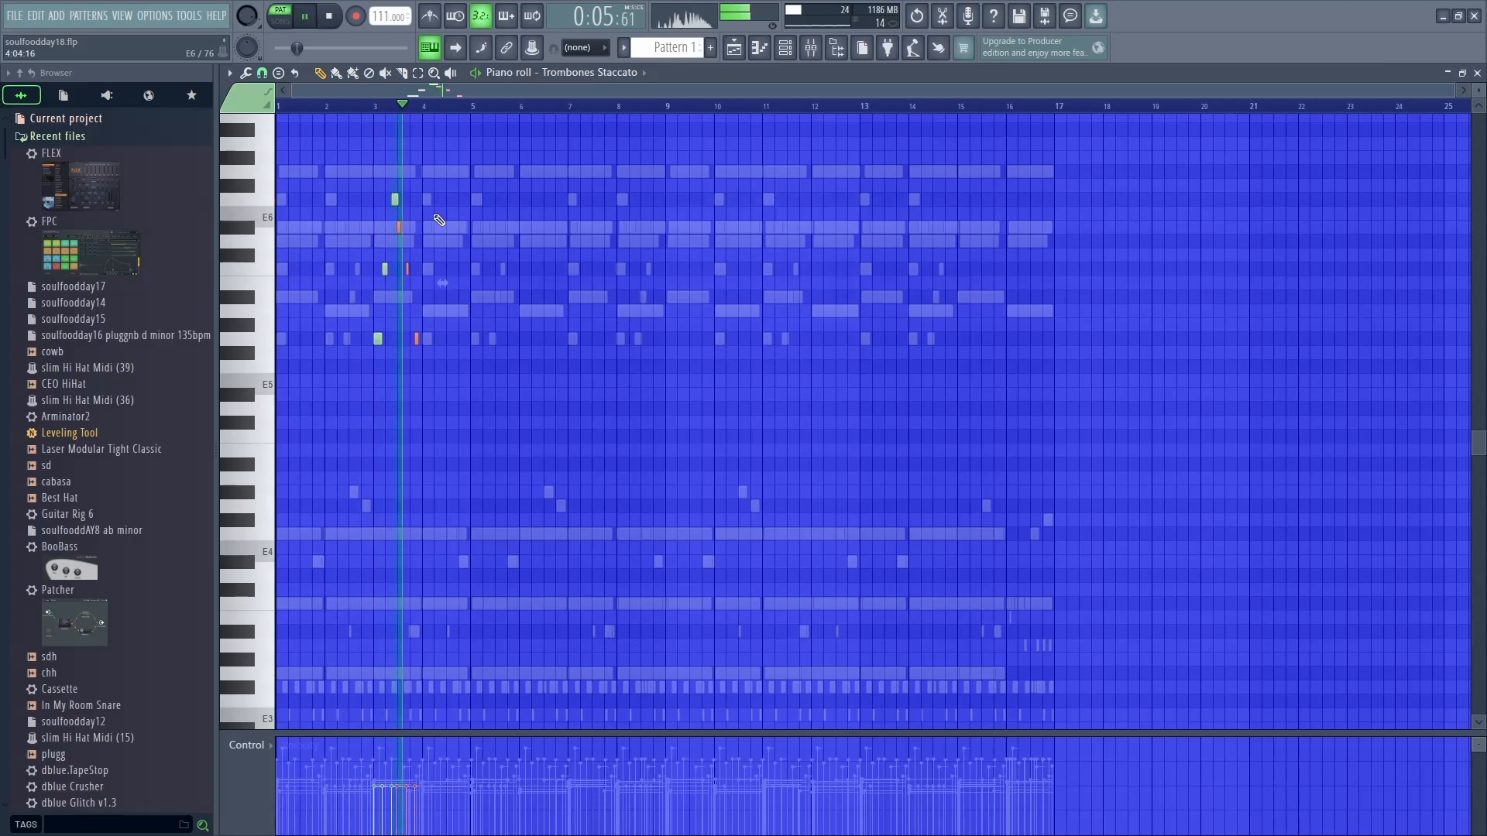
Place the third trombone riff at bar 12 and move the second one a bar earlier to bar 6
key("space")
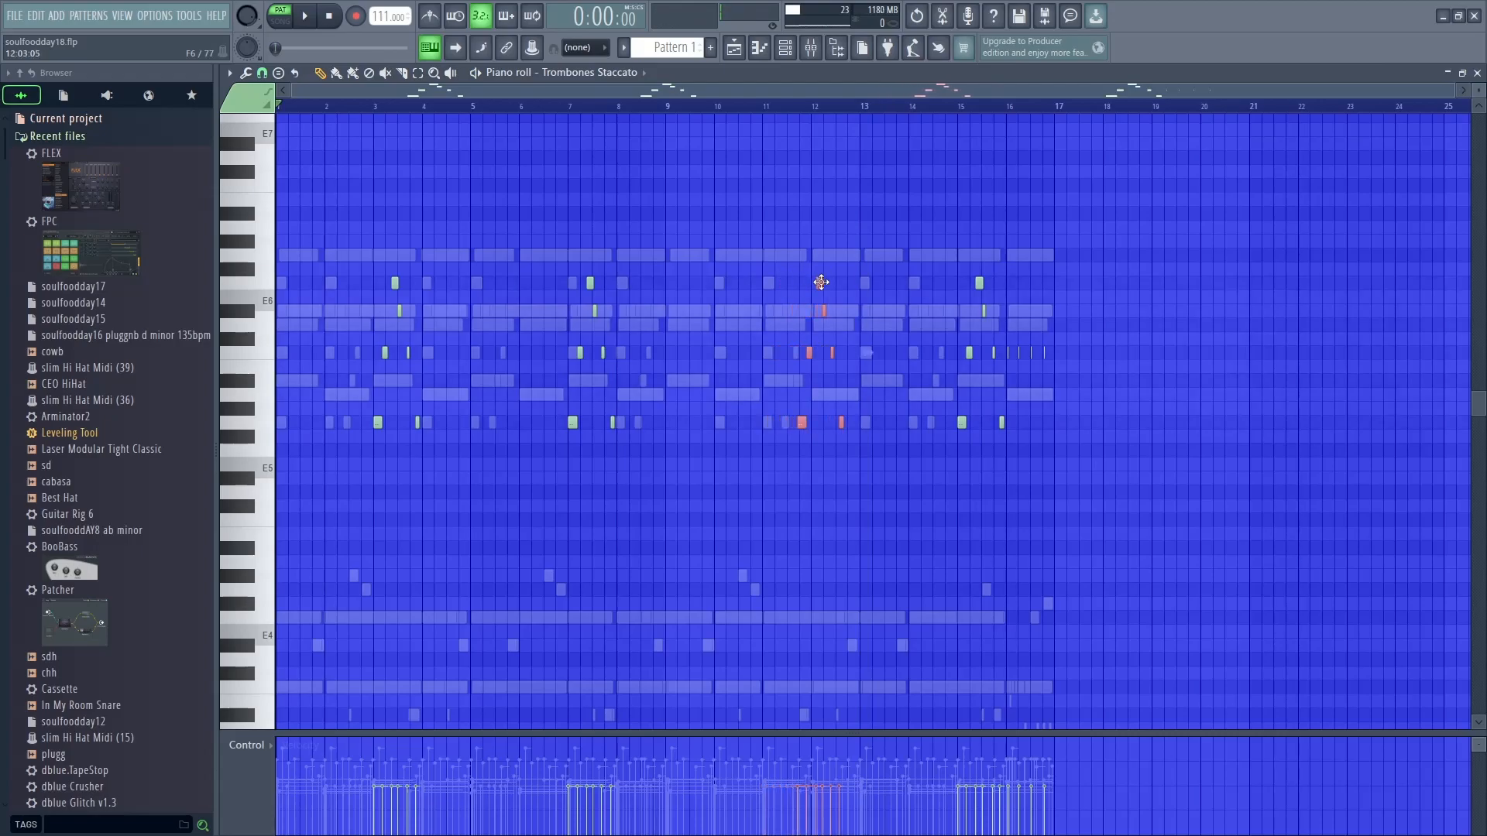
key("space")
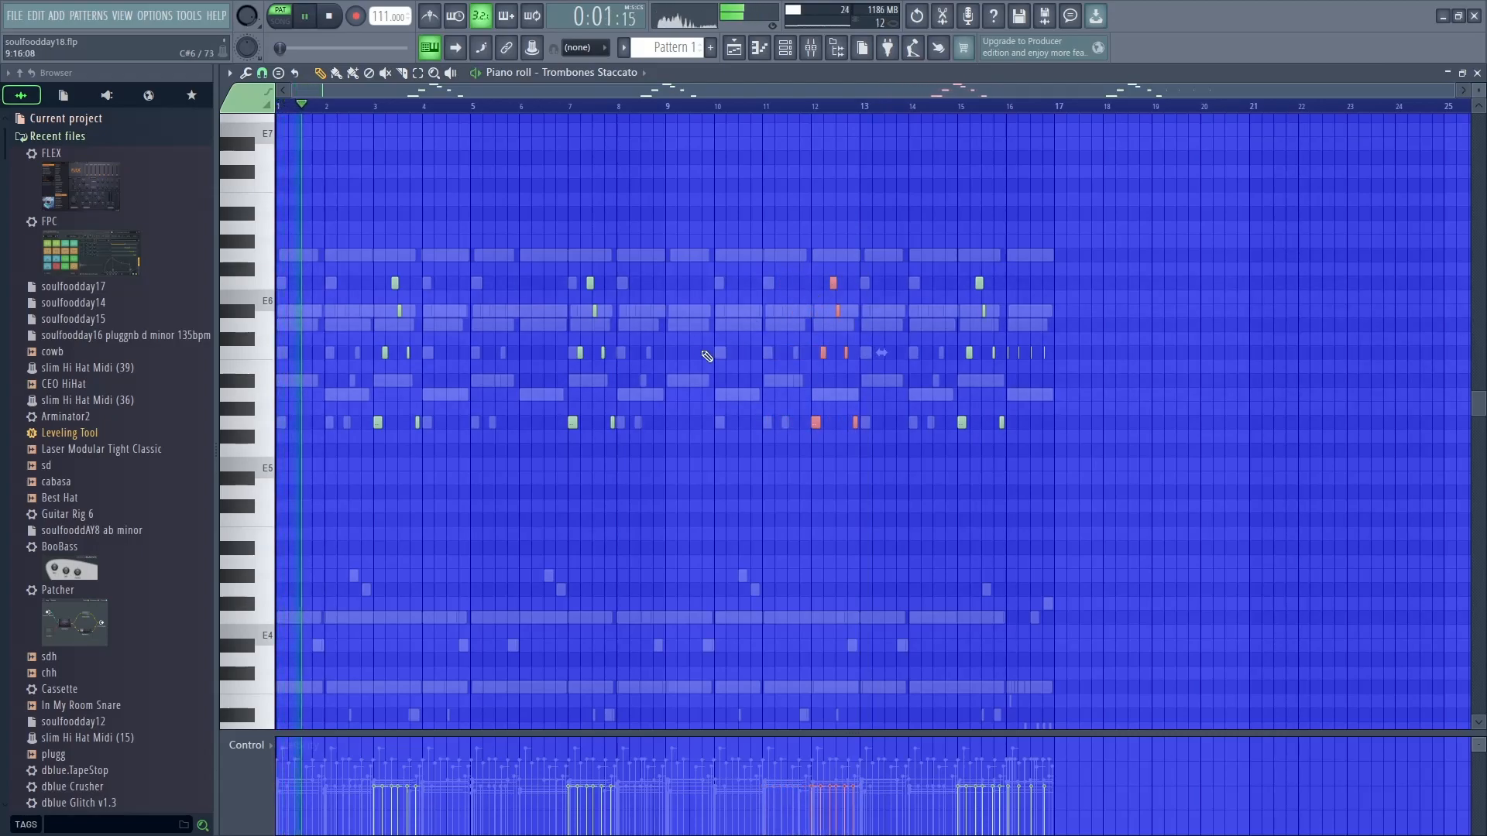
left_click_drag(657, 454, 561, 237)
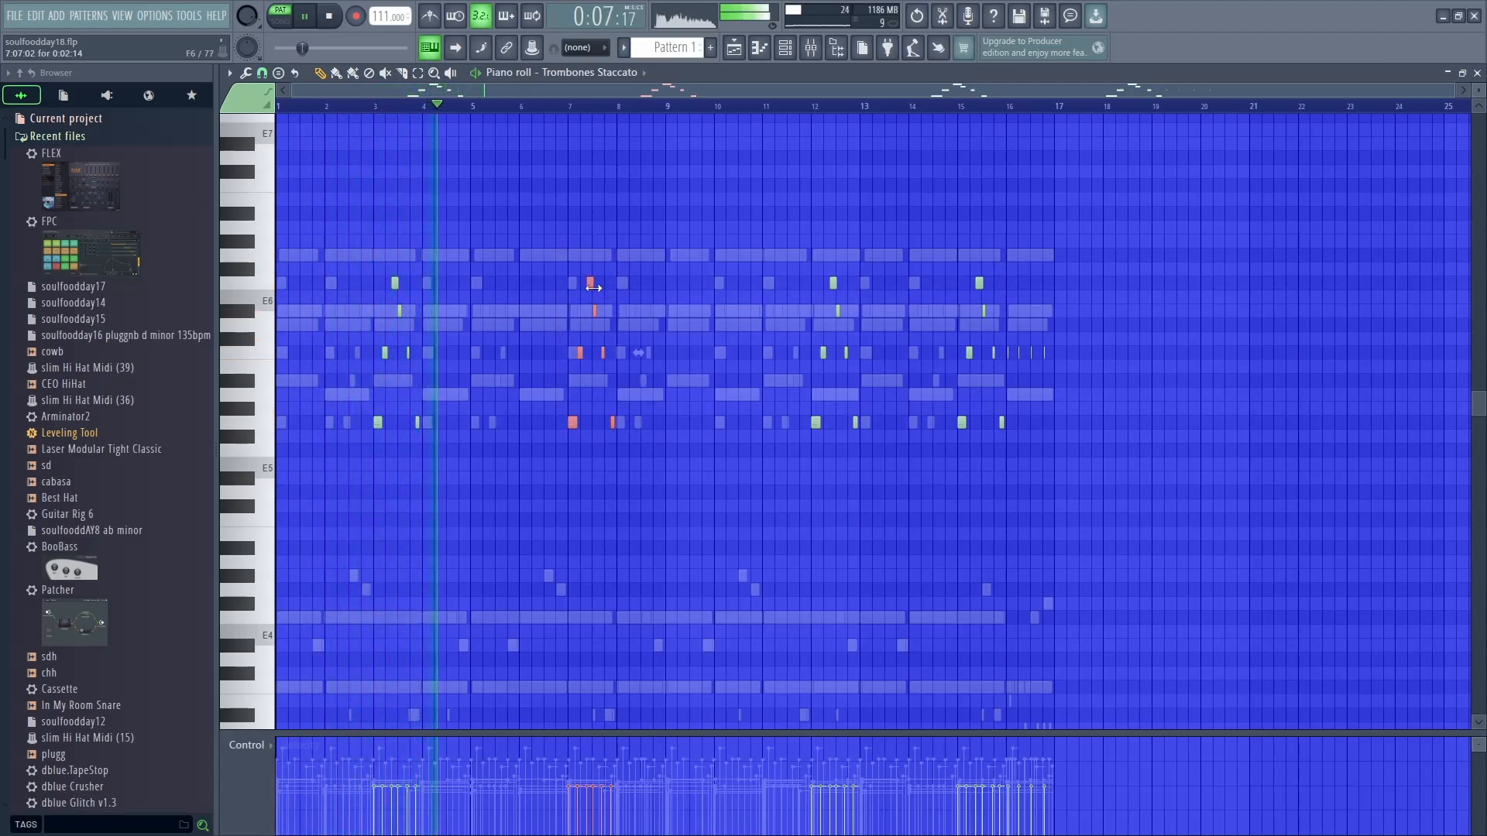
left_click_drag(587, 288, 538, 289)
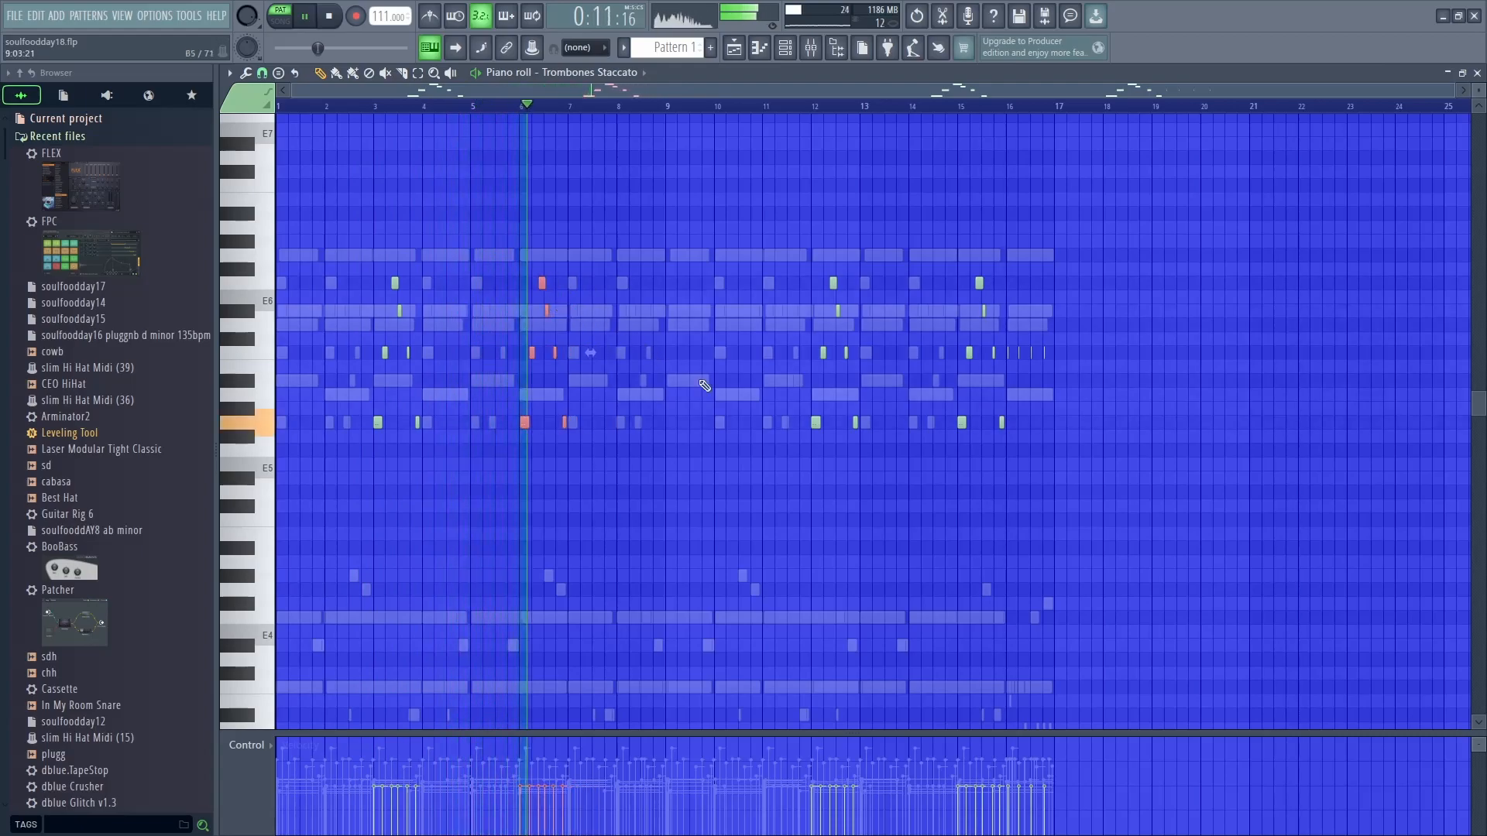
left_click_drag(878, 472, 831, 272)
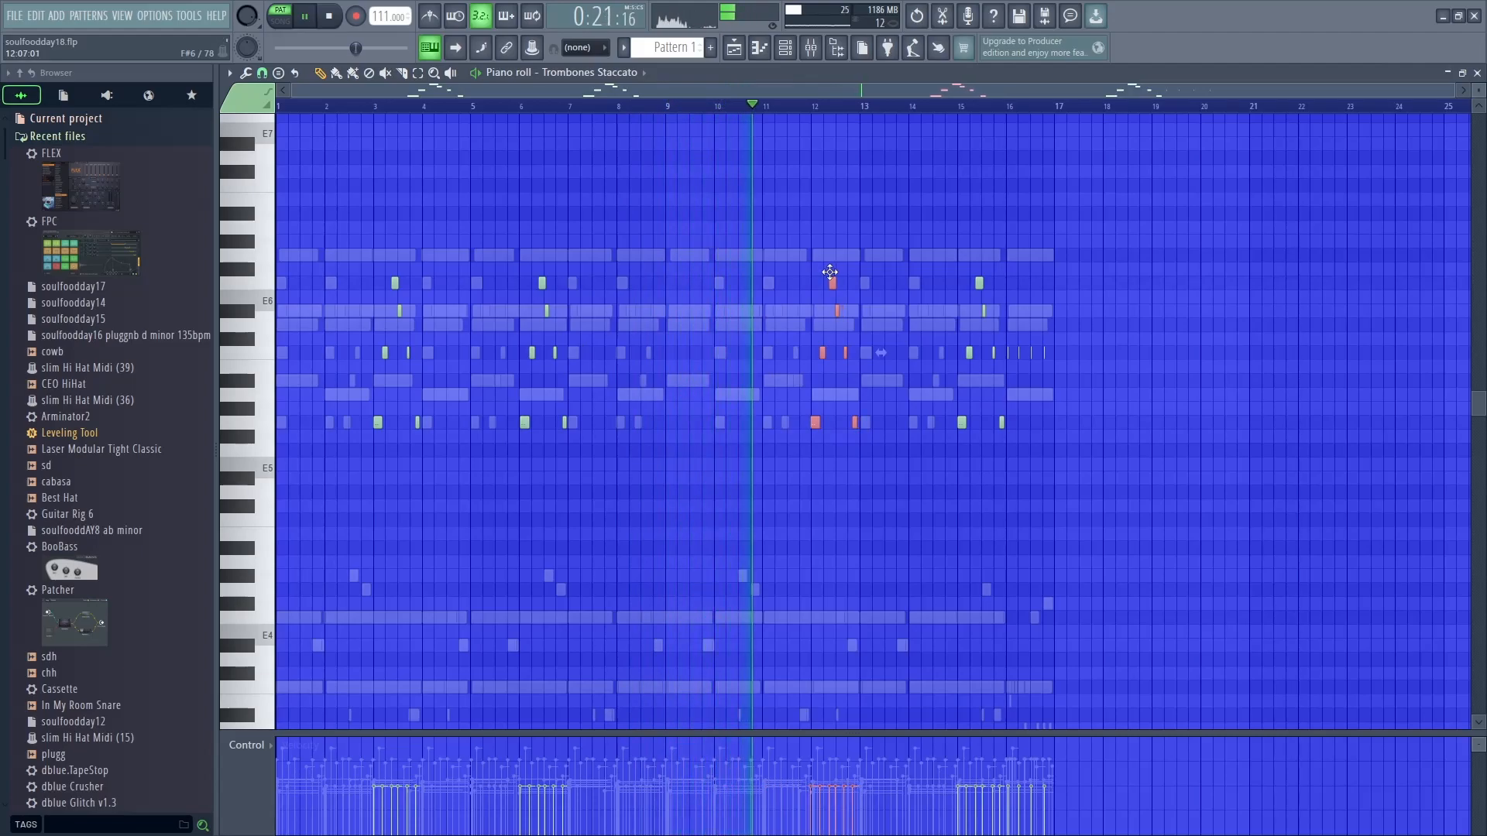
left_click_drag(830, 273, 831, 273)
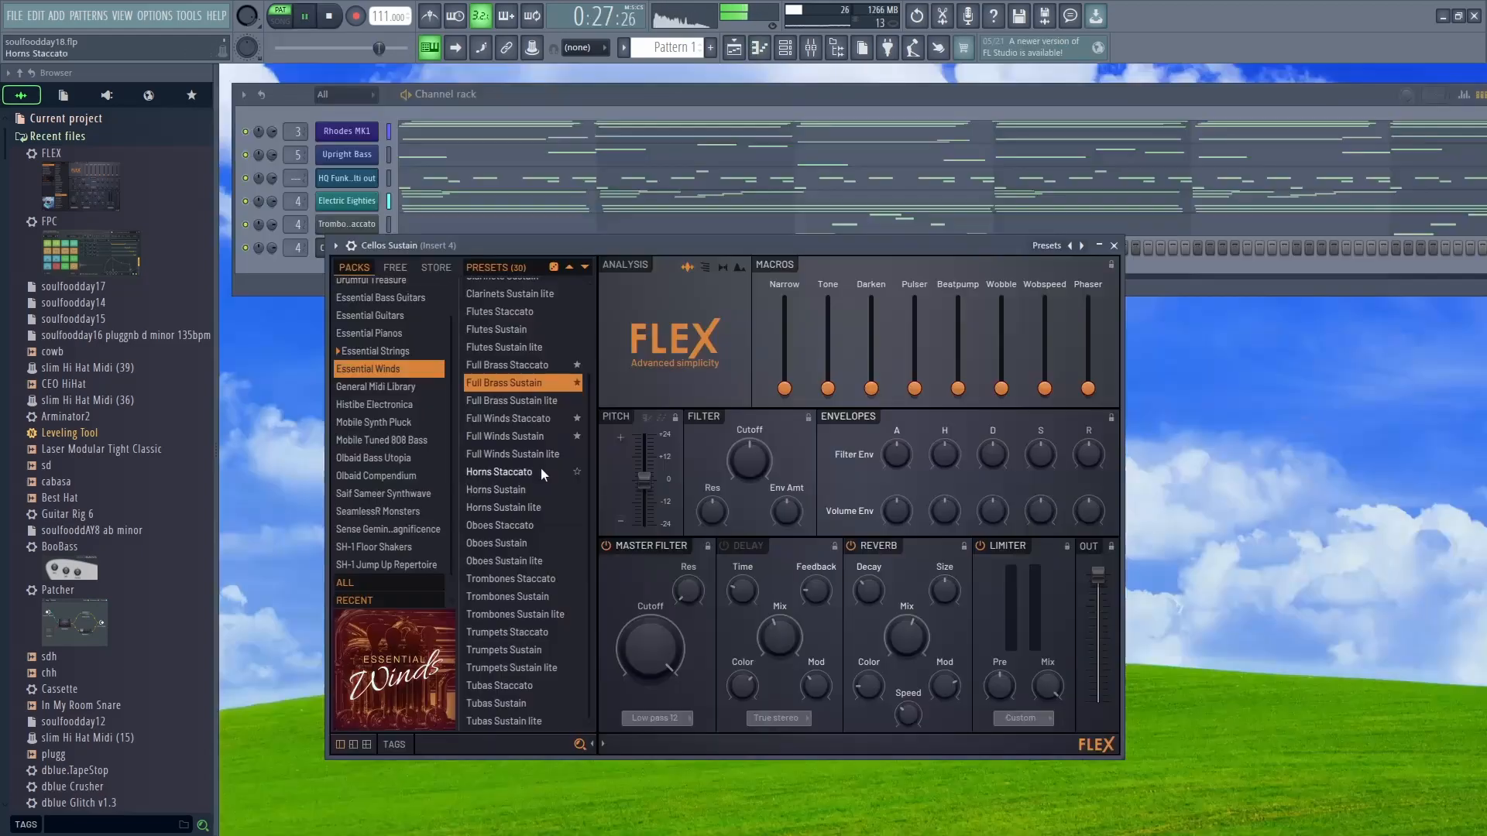
Load the Flutes Sustain preset from FLEX's Essential Winds pack and record a flute melody over the first four bars
scroll(536, 444, "up", 4)
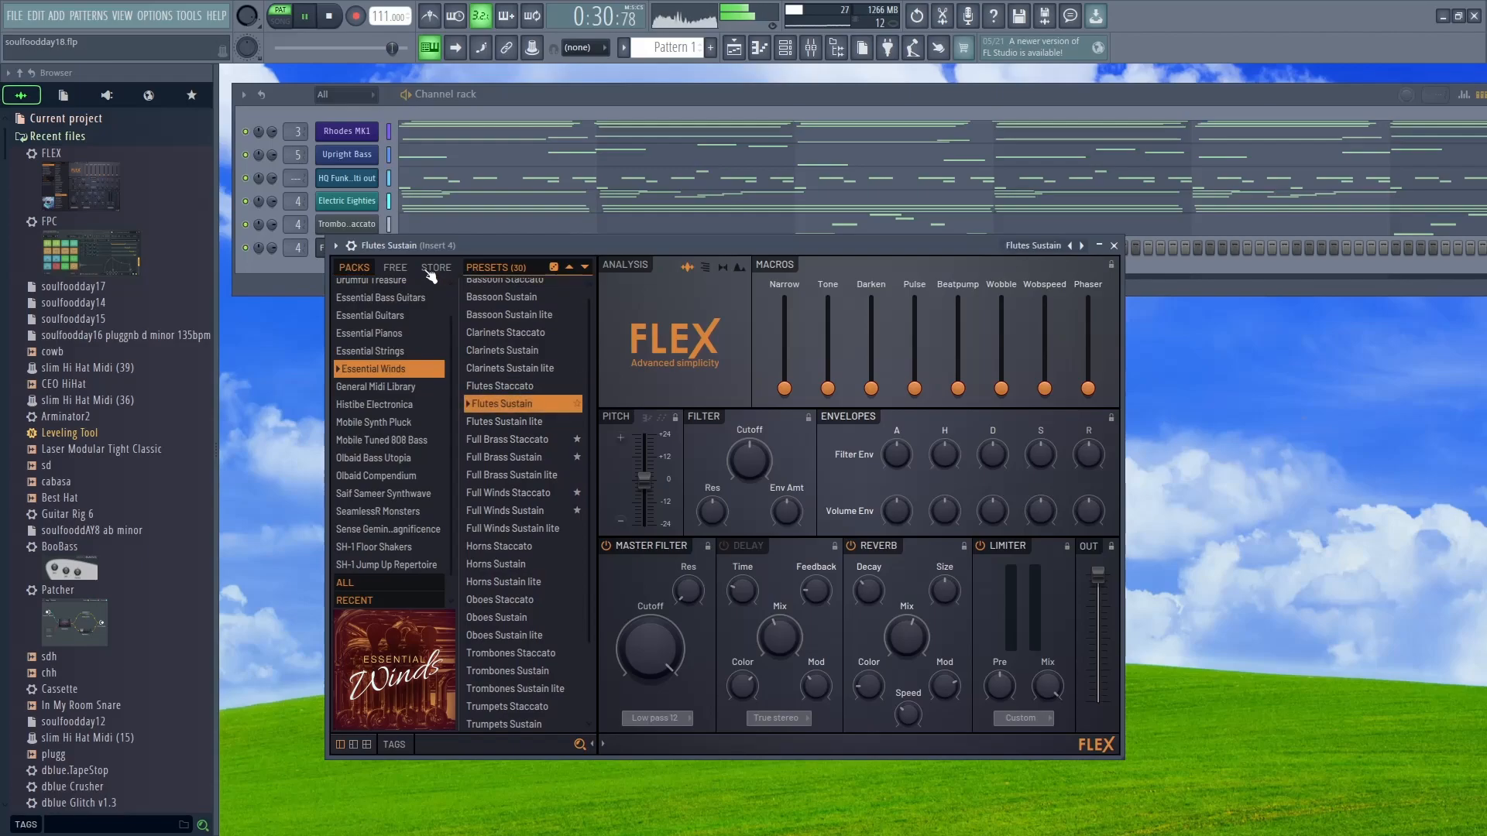
key("3")
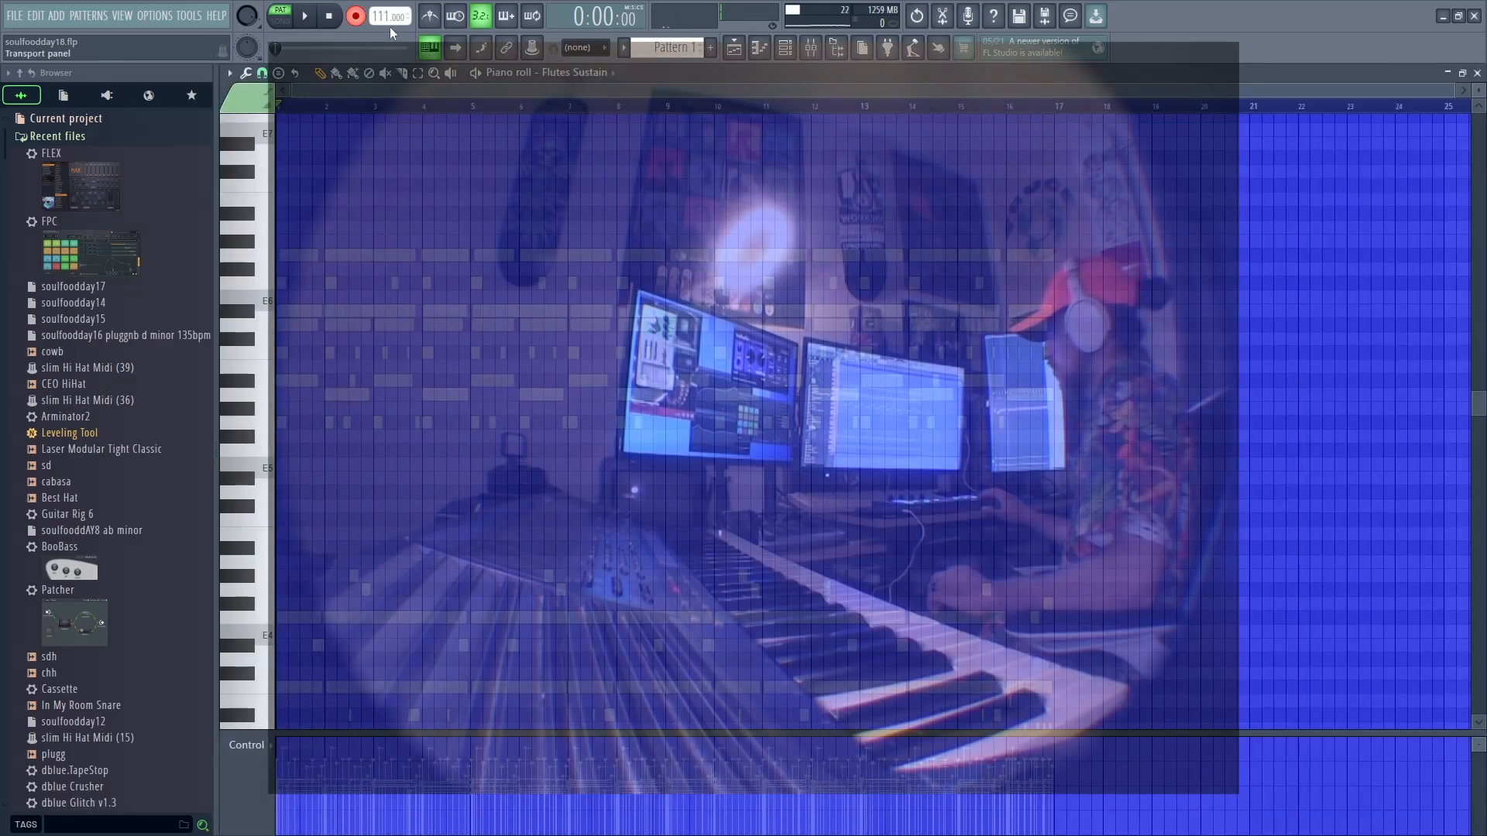
key("space")
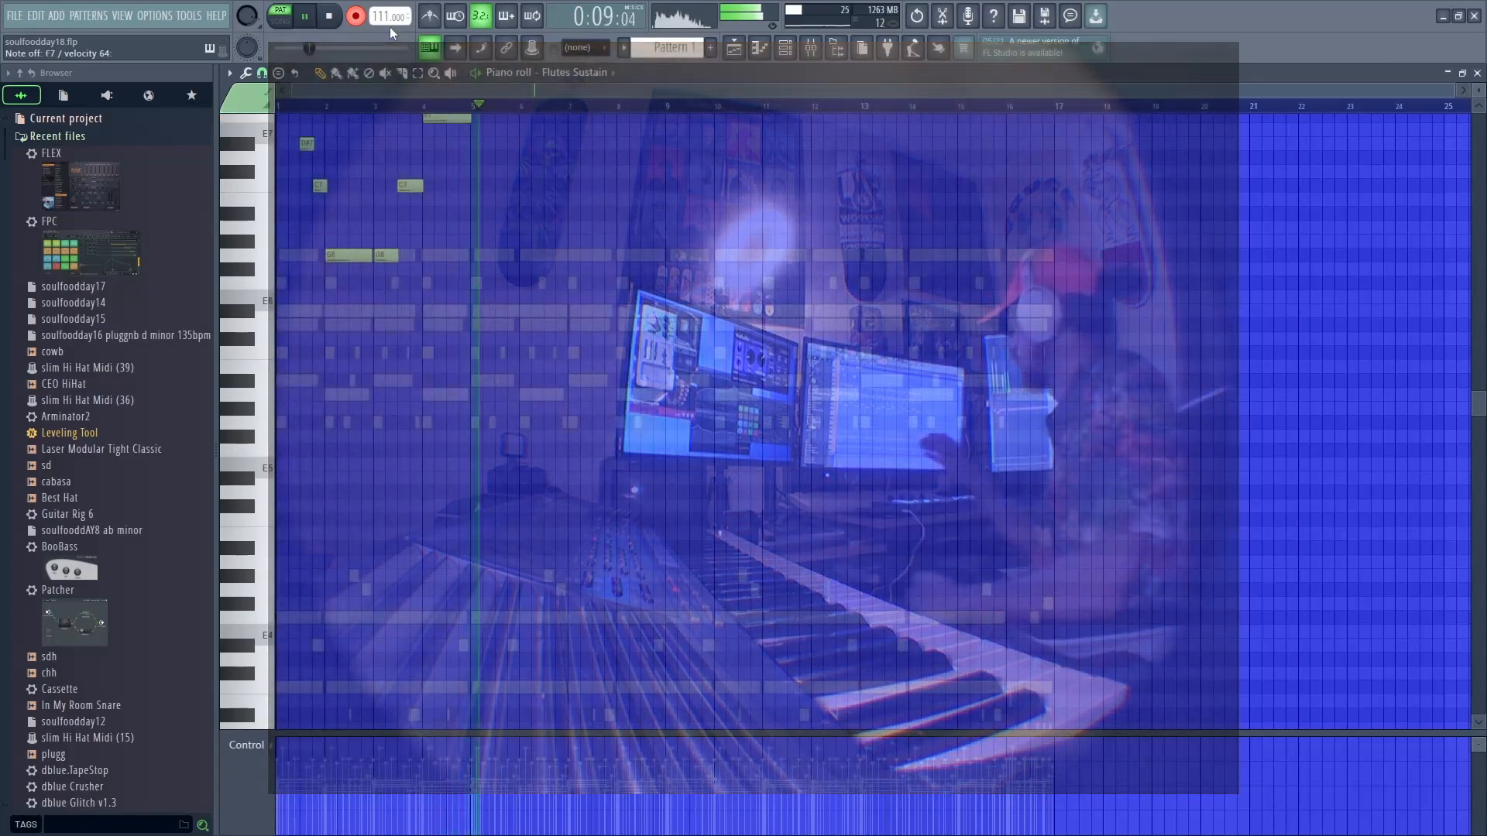
key("space")
scroll(633, 383, "up", 2)
scroll(633, 384, "up", 1)
key("space")
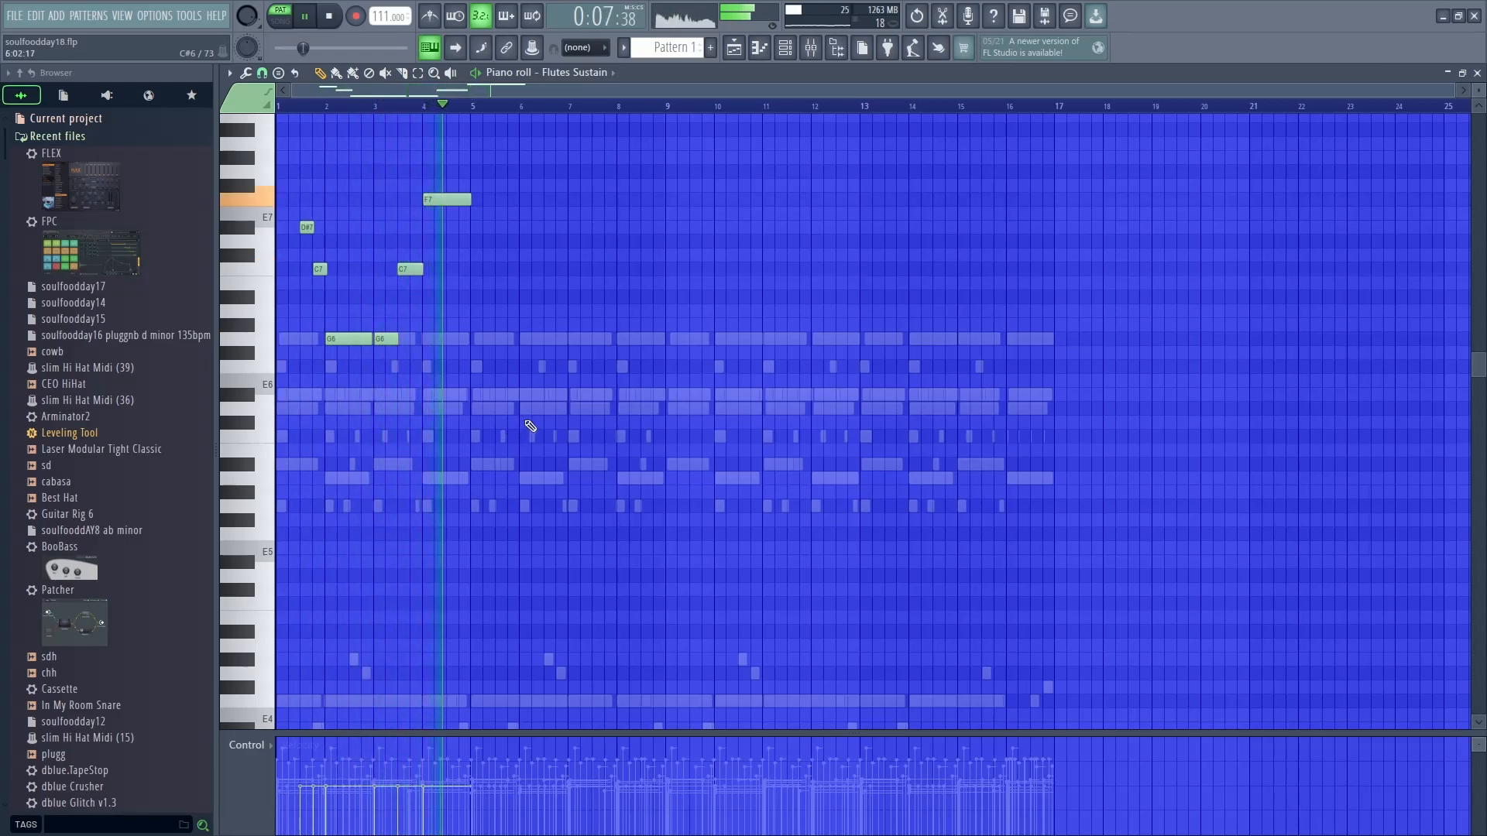
key("space")
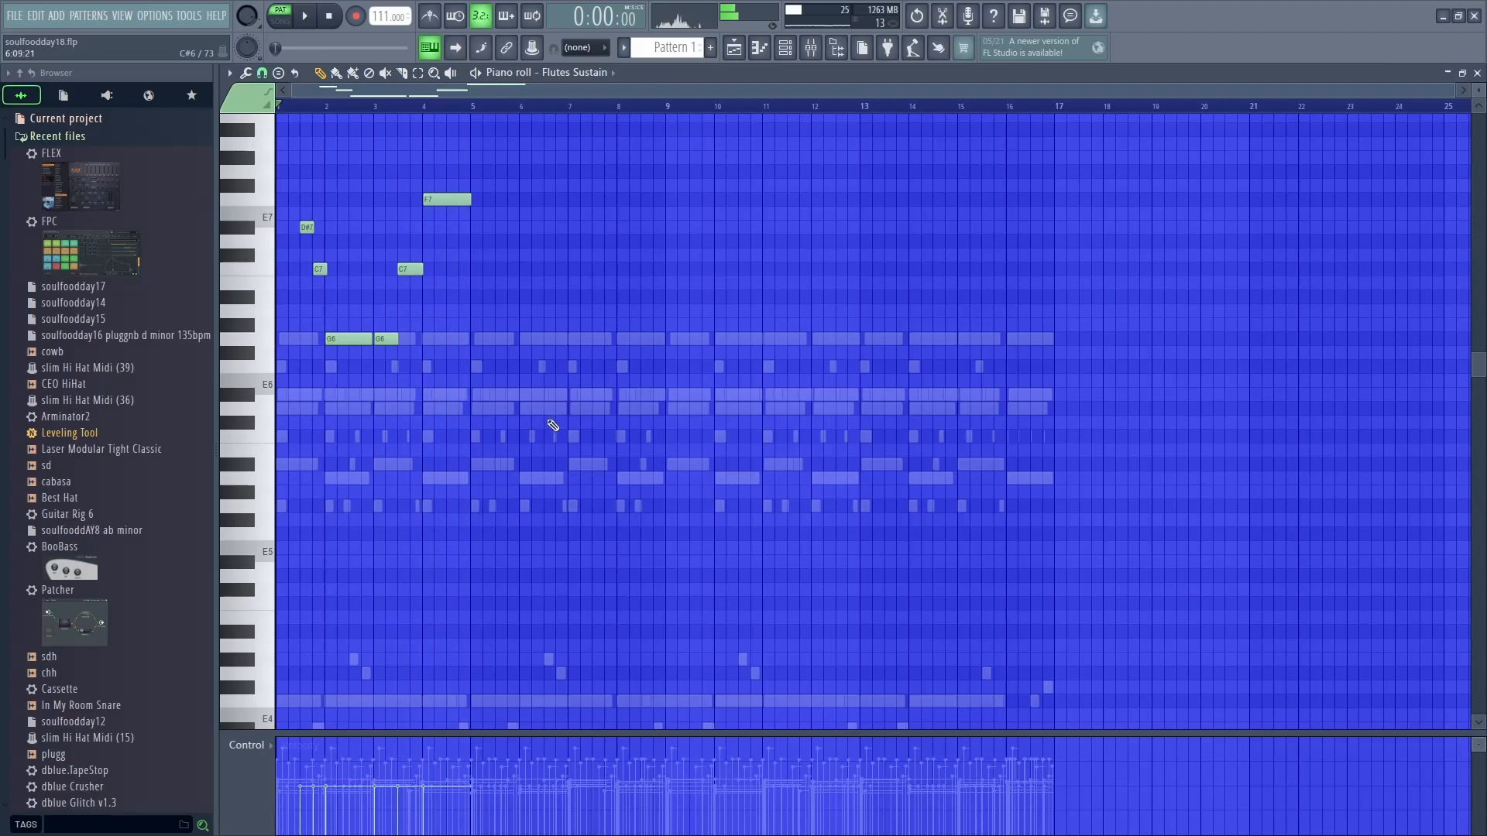
Duplicate the flute melody three times and align the copies so the phrase repeats every four bars through bar 16
left_click_drag(503, 381, 304, 115)
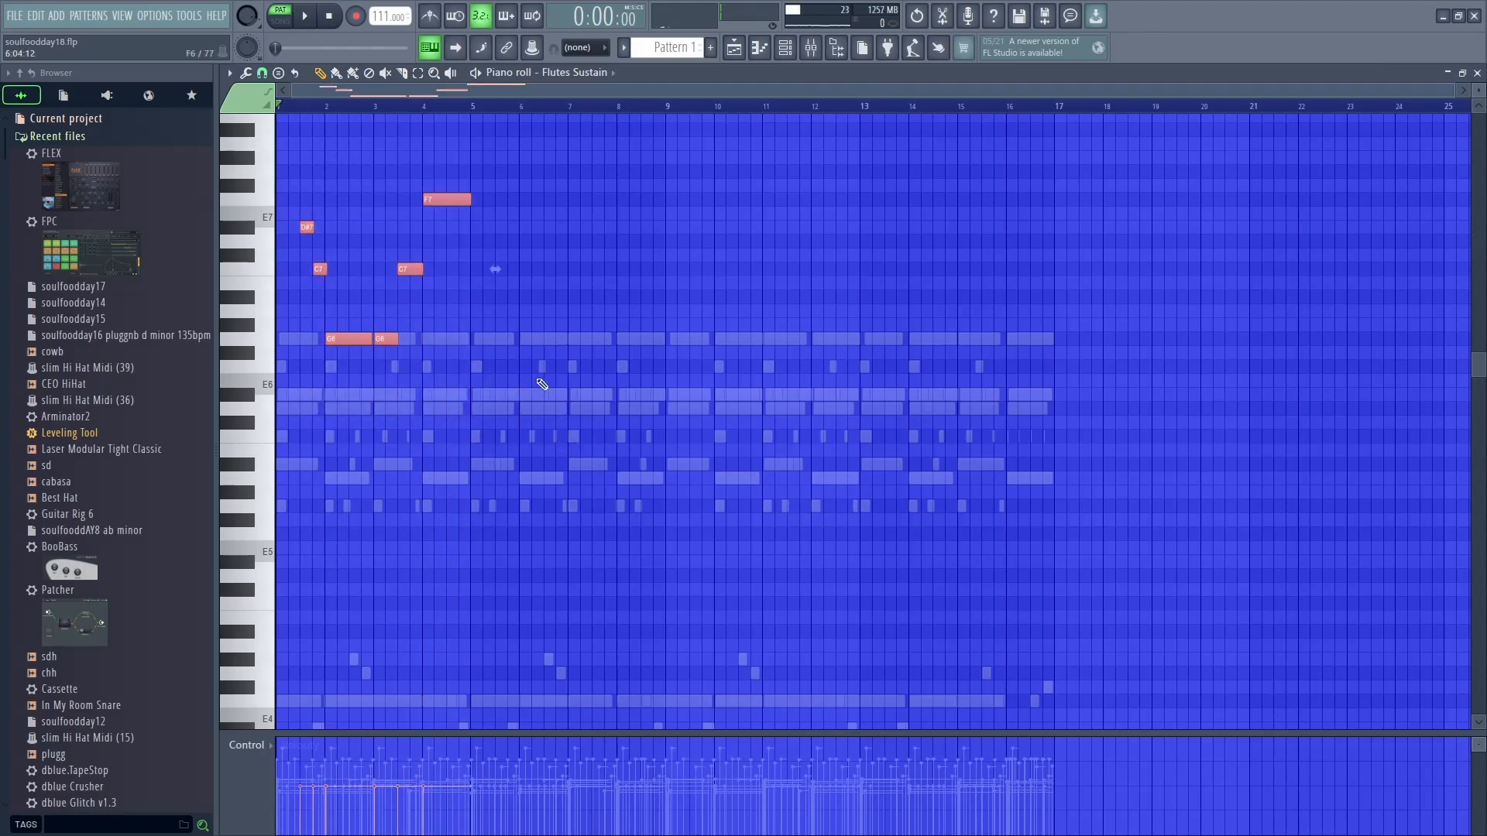
key("ctrl+b")
left_click_drag(475, 228, 496, 224)
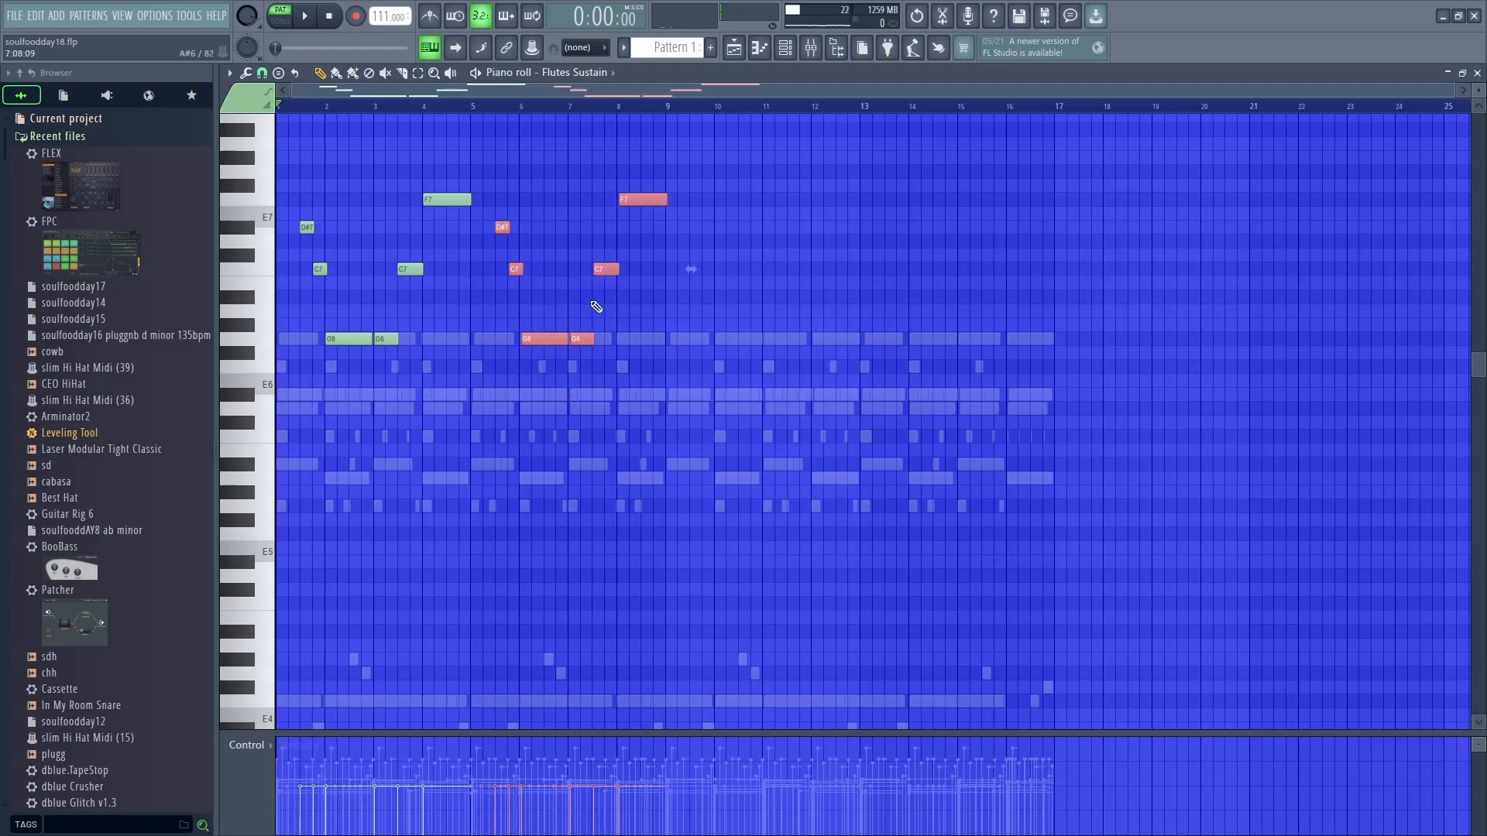
key("ctrl+b")
left_click_drag(675, 228, 687, 227)
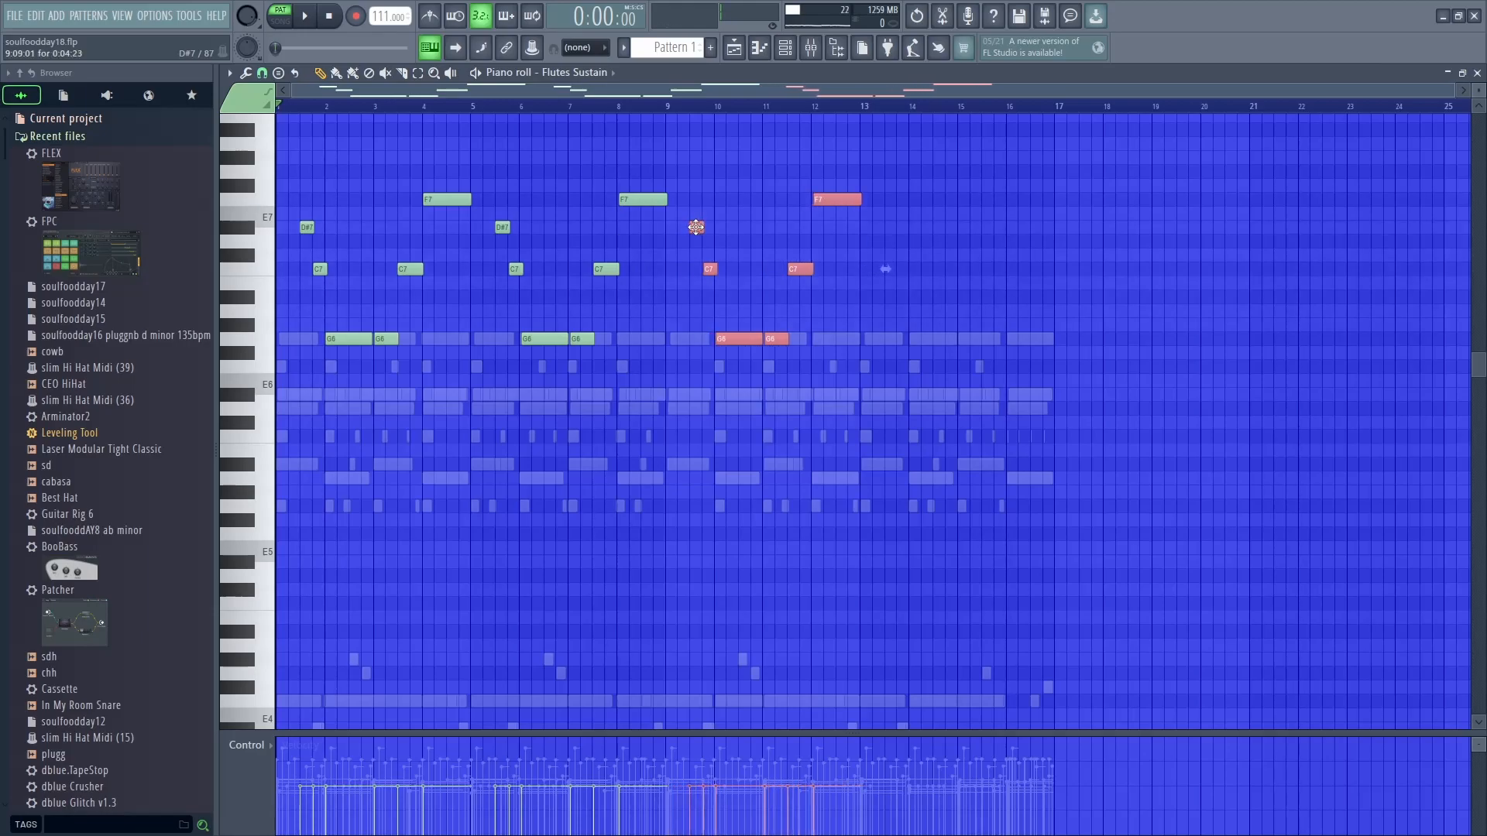
key("ctrl+b")
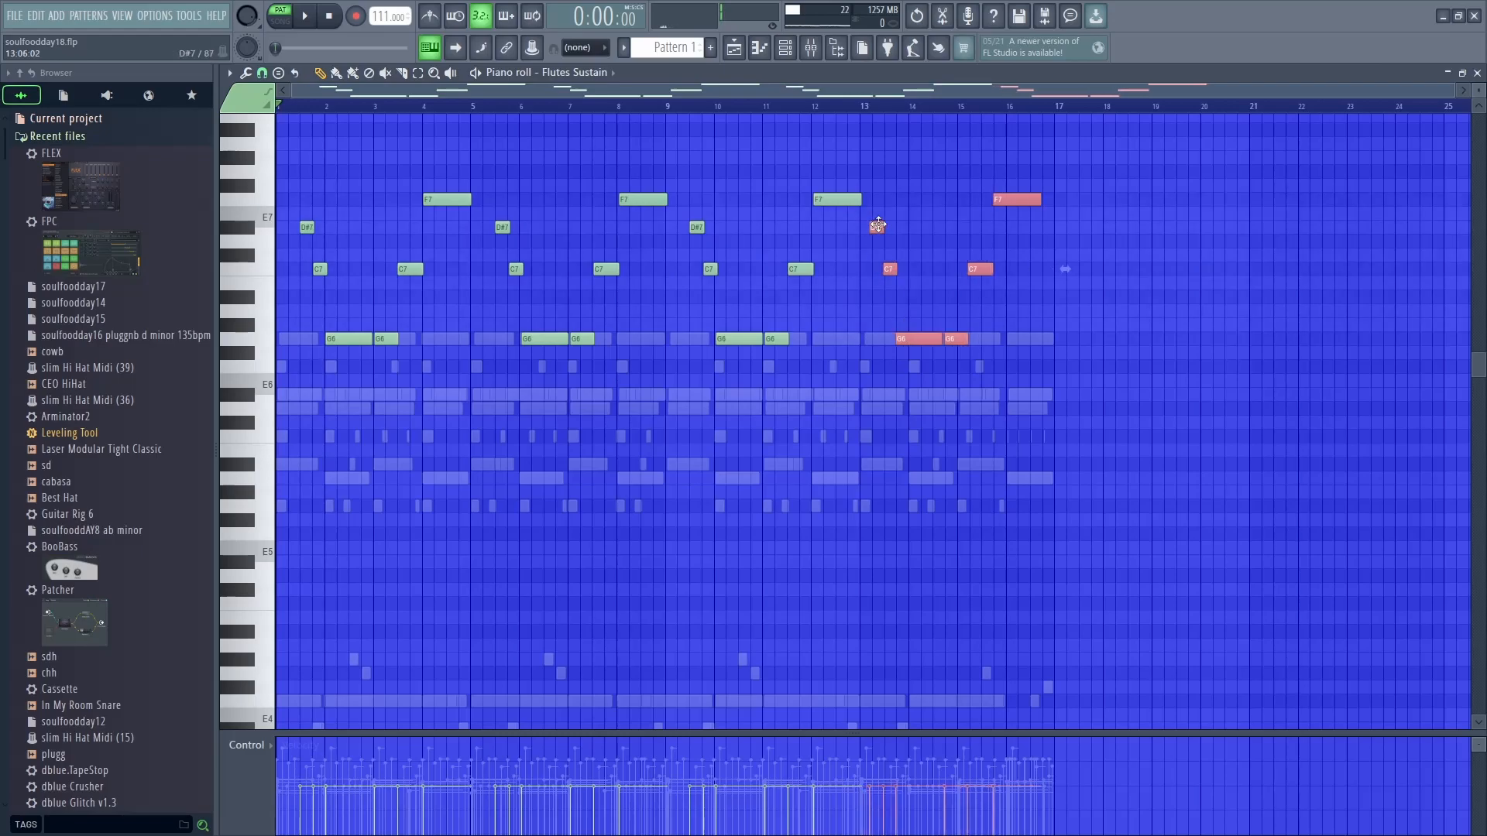
left_click_drag(876, 226, 891, 224)
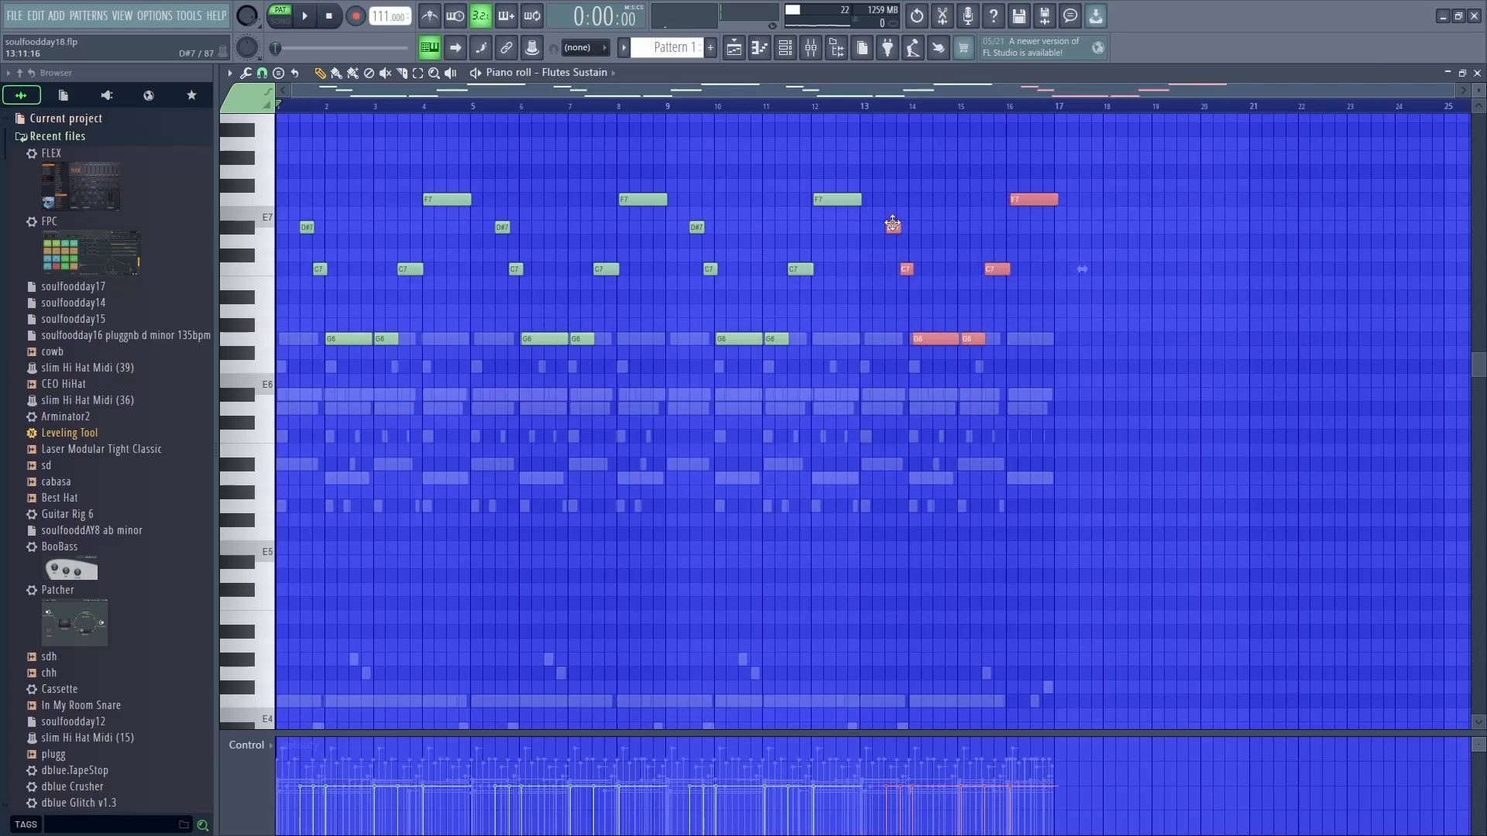
key("ctrl+d")
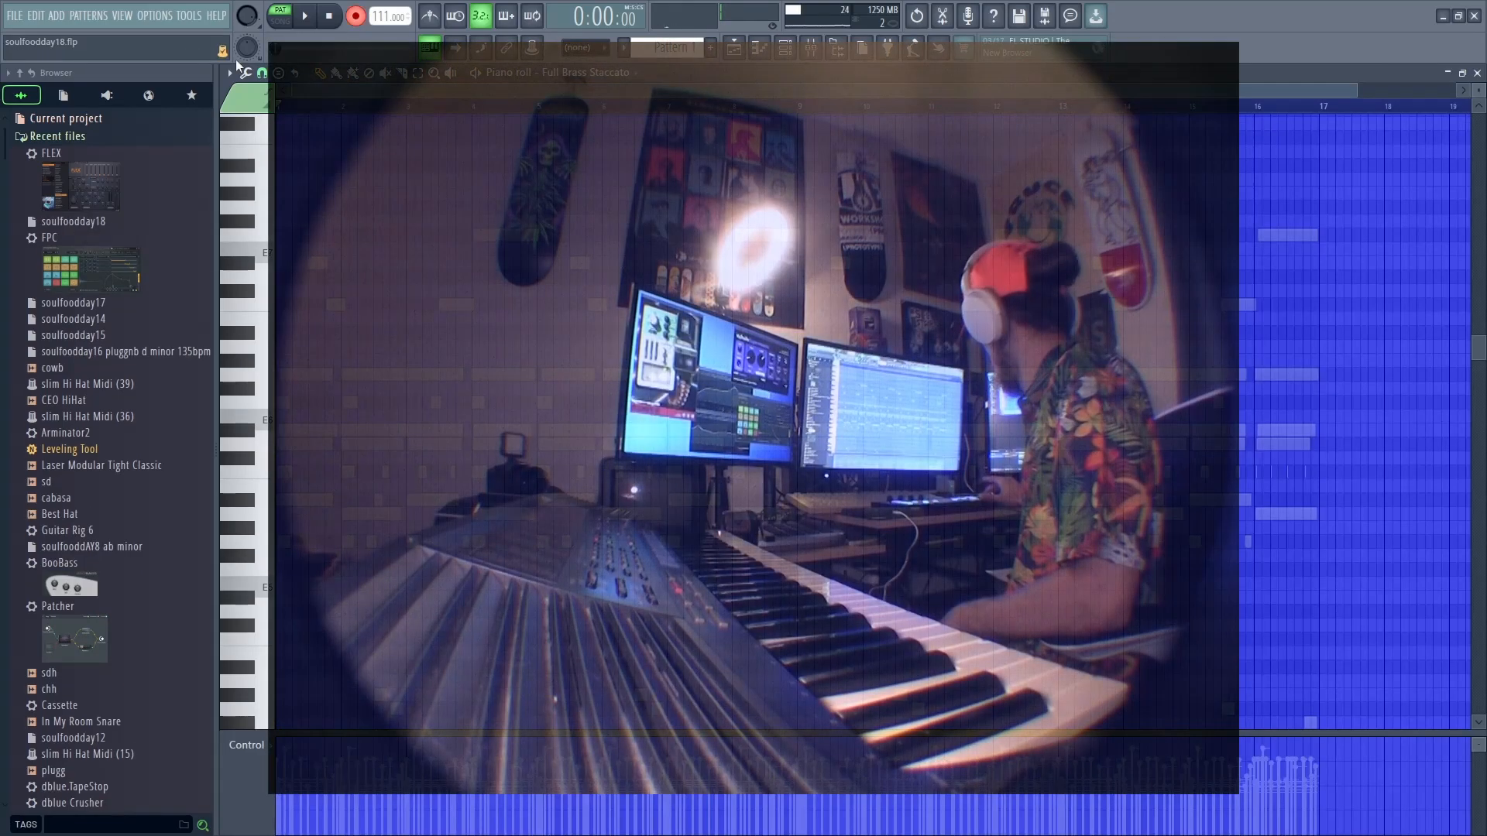
Record Full Brass Staccato chord stabs on the first beat of each bar from 2 to 16
key("space")
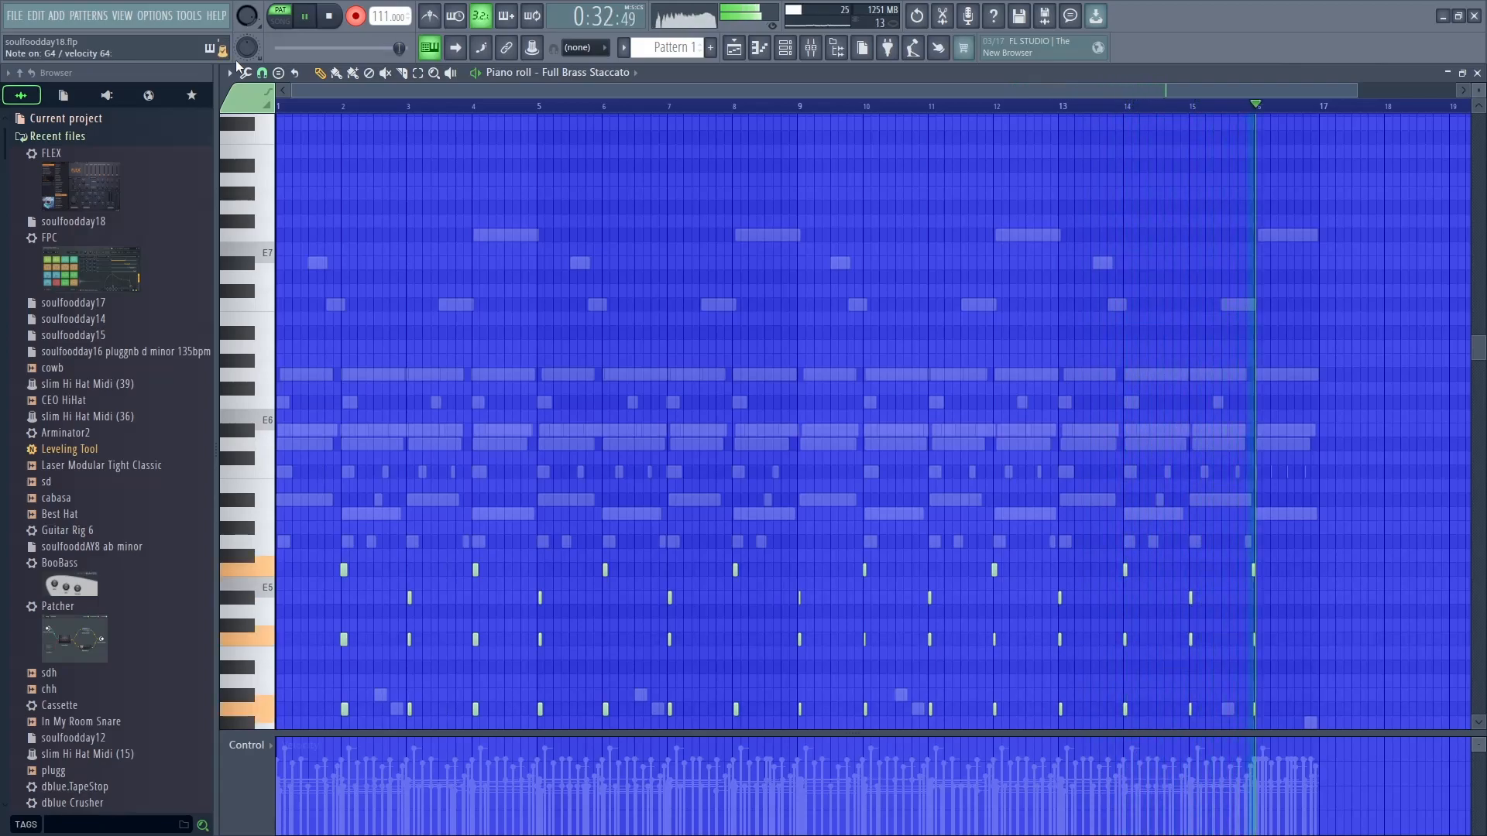
key("space")
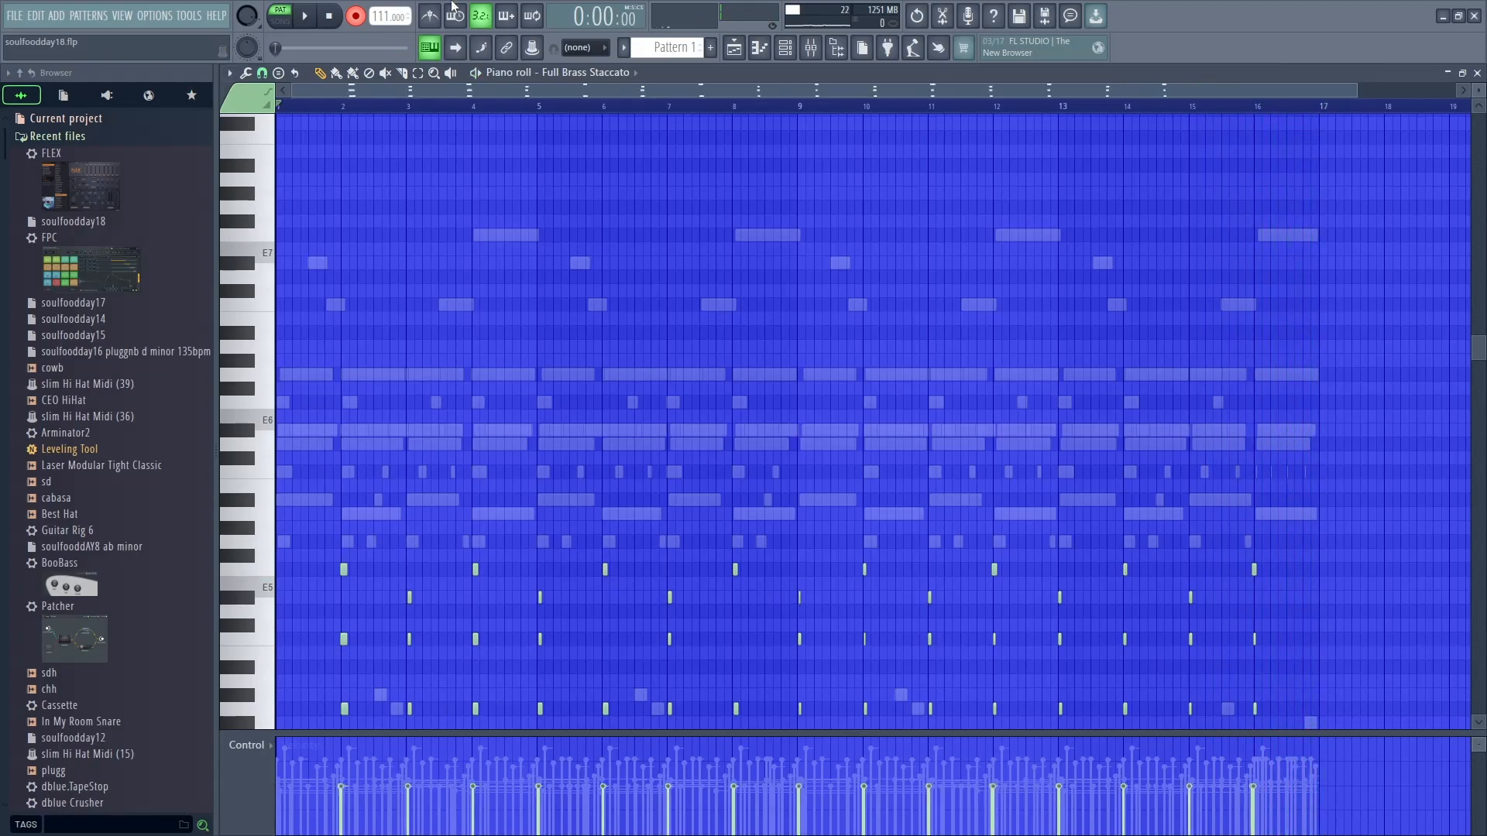
Record one chord per bar on Full Winds Staccato and lengthen the notes to nearly full bars with the Full Winds Sustain preset
left_click(615, 72)
left_click(617, 205)
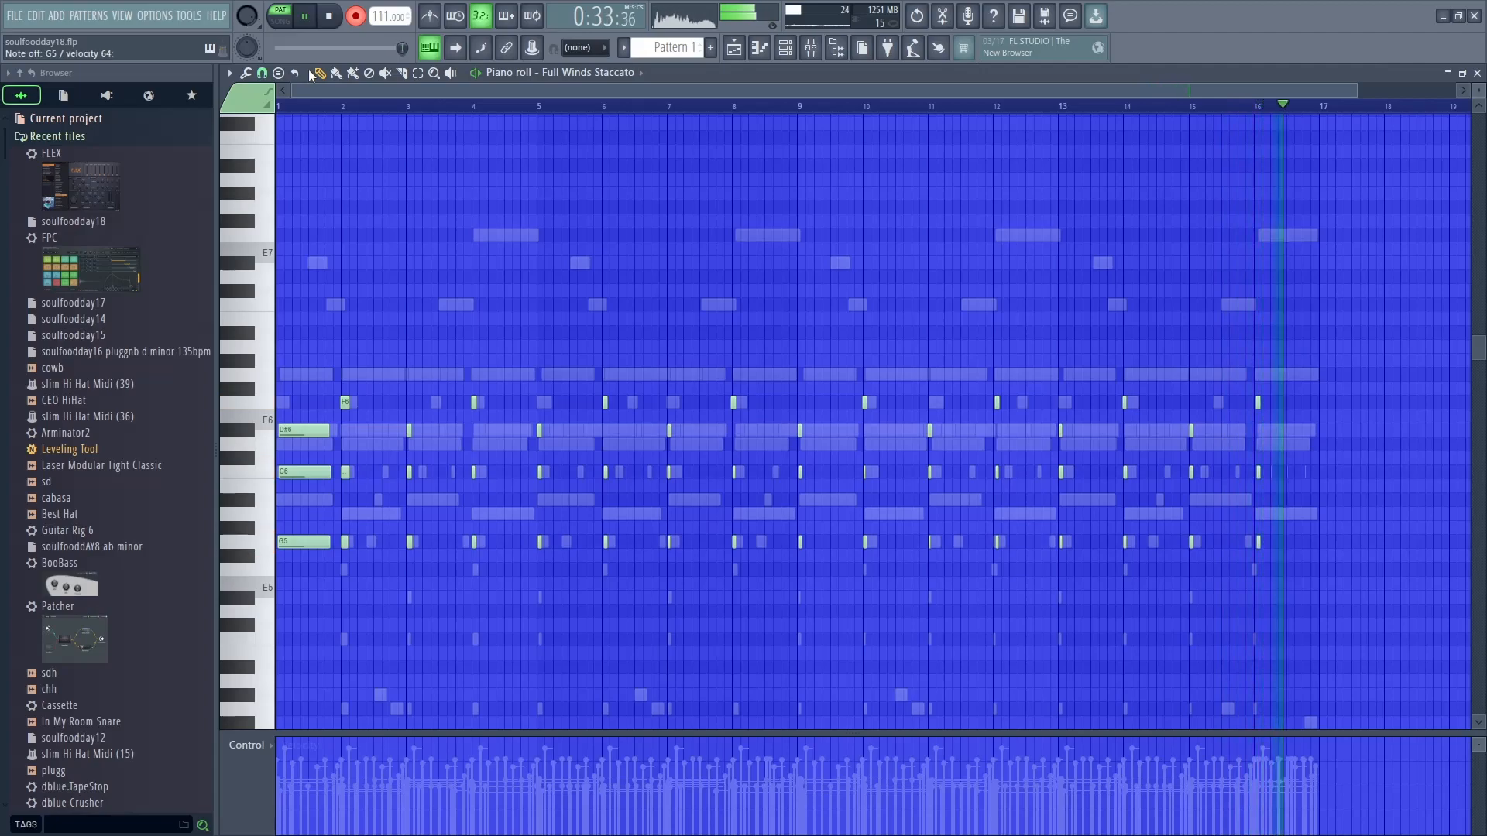
key("space")
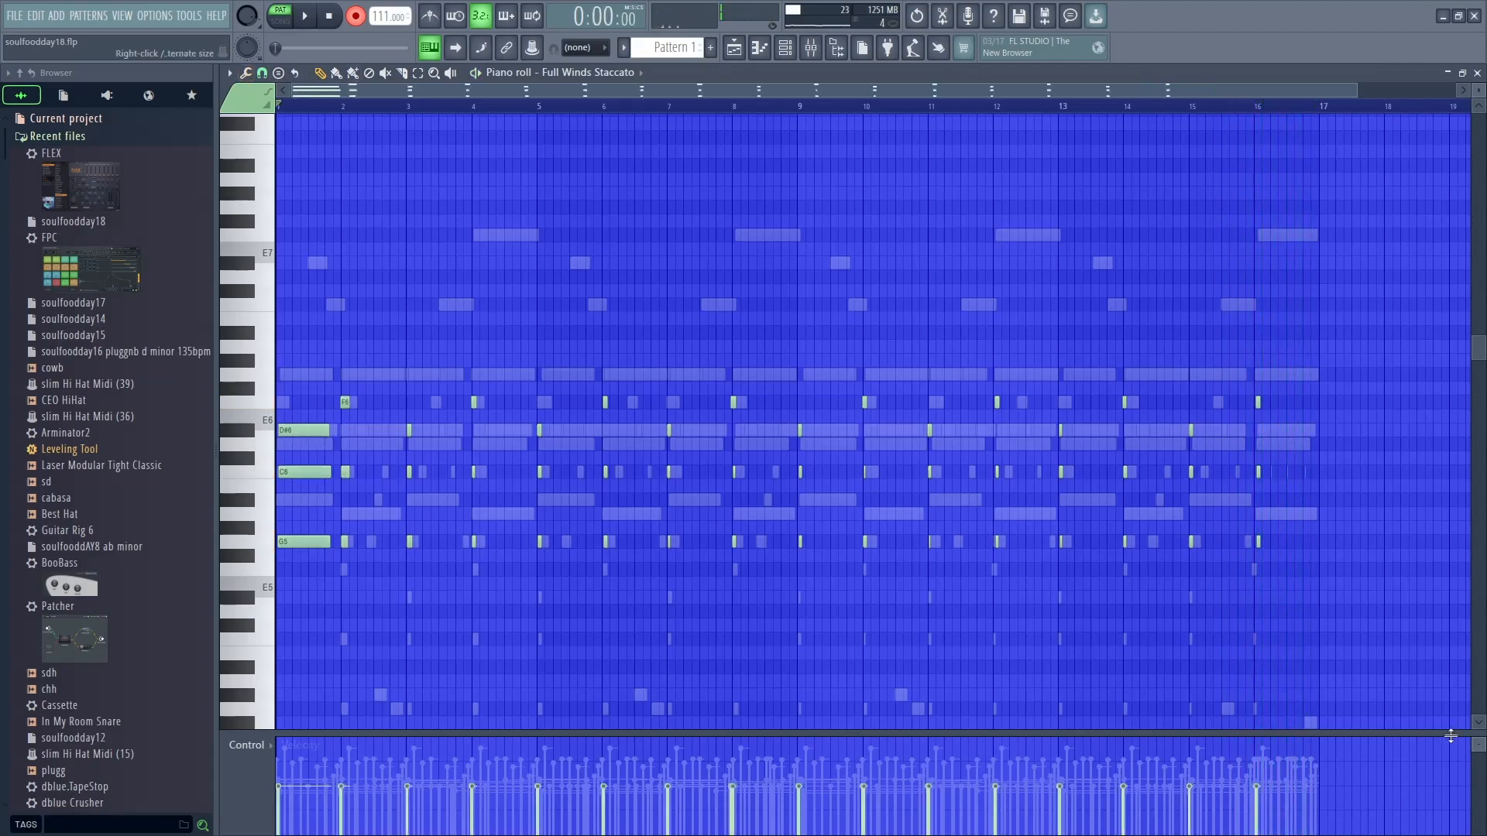
left_click_drag(316, 566, 326, 412)
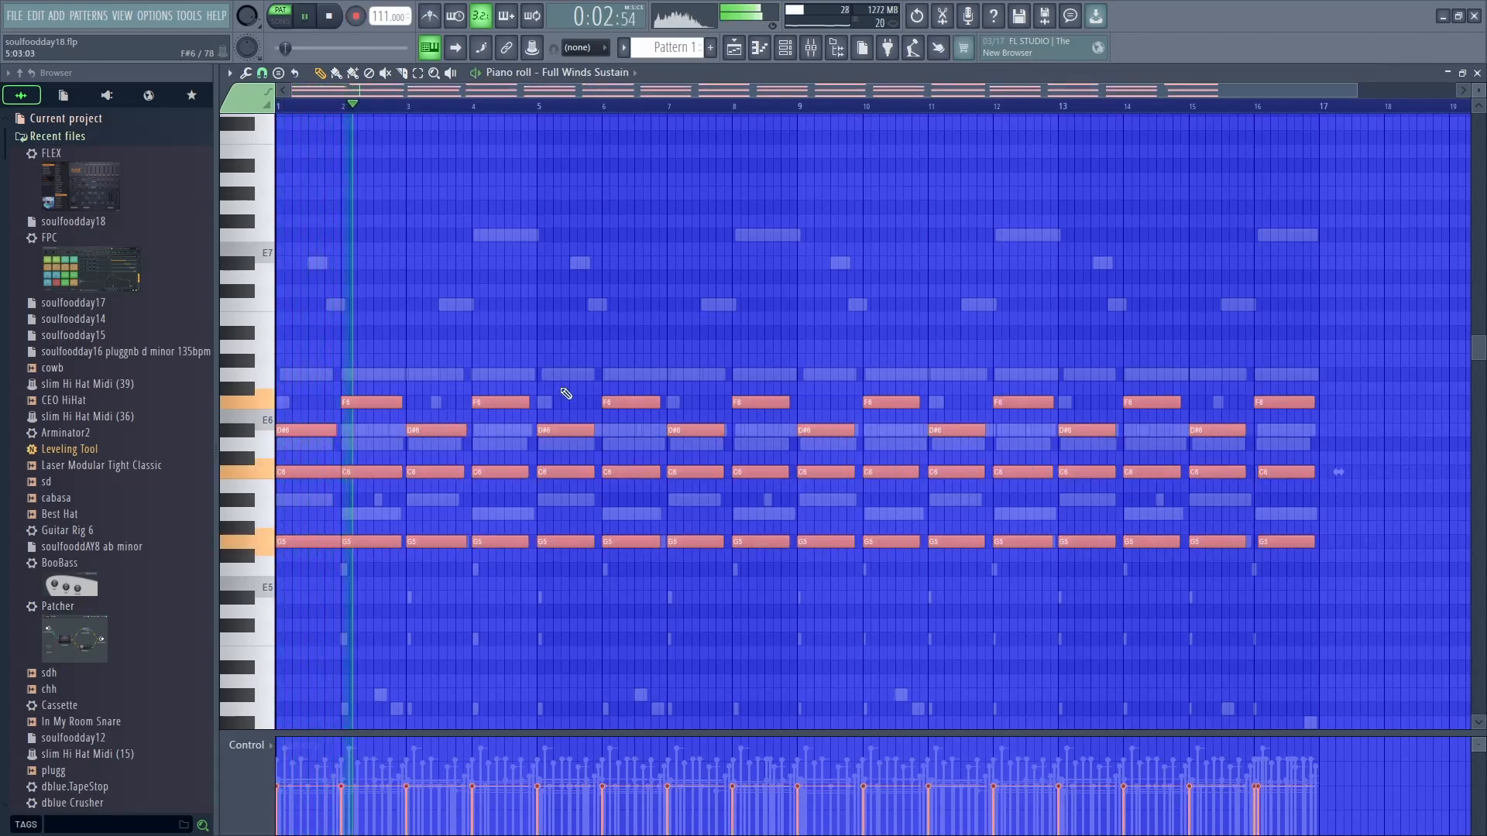
key("space")
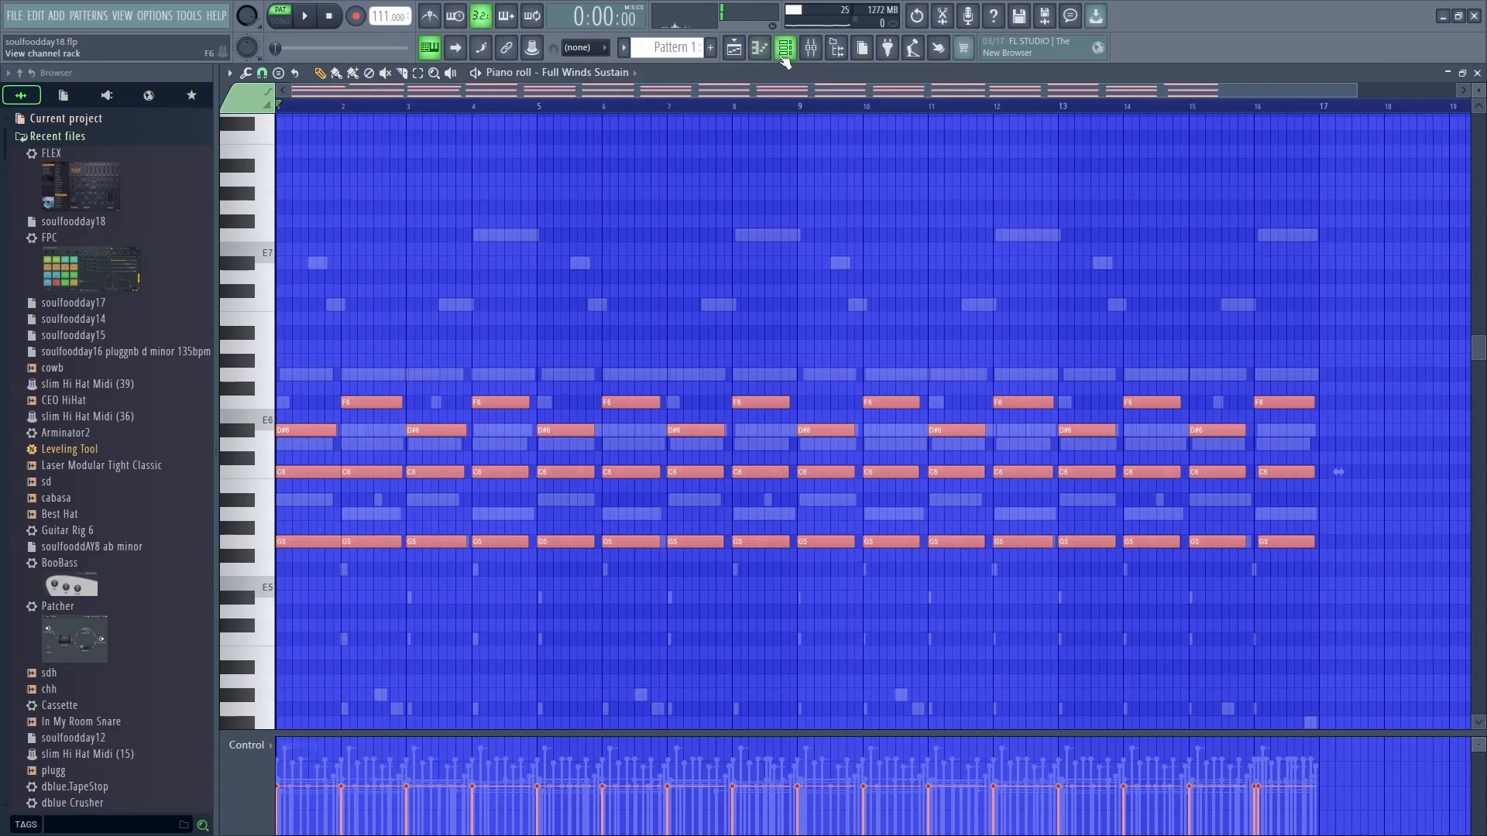
Open the channel rack and slightly raise the Full Brass Staccato channel's volume while the pattern plays
left_click(784, 57)
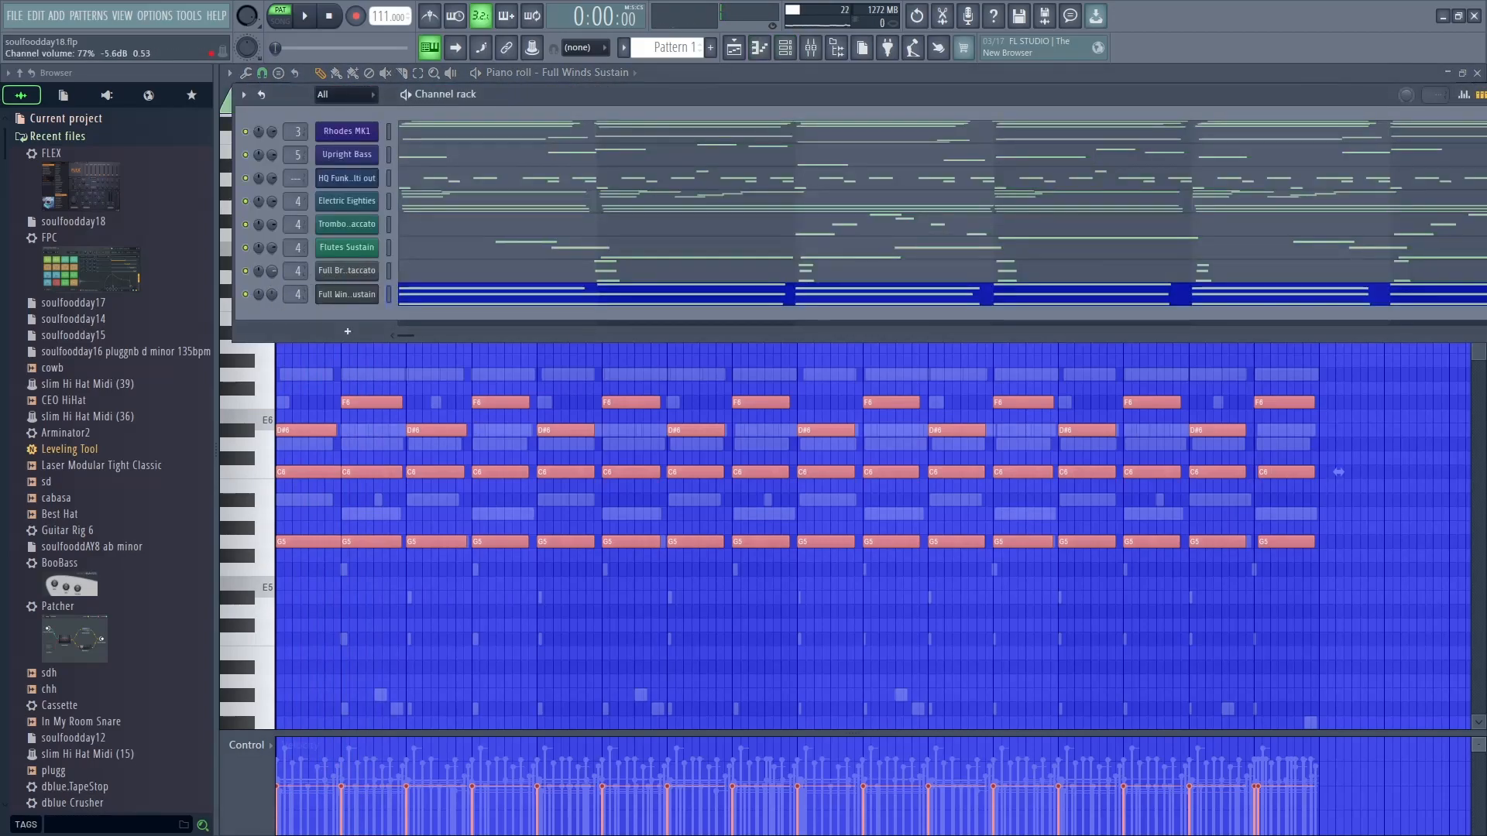
key("space")
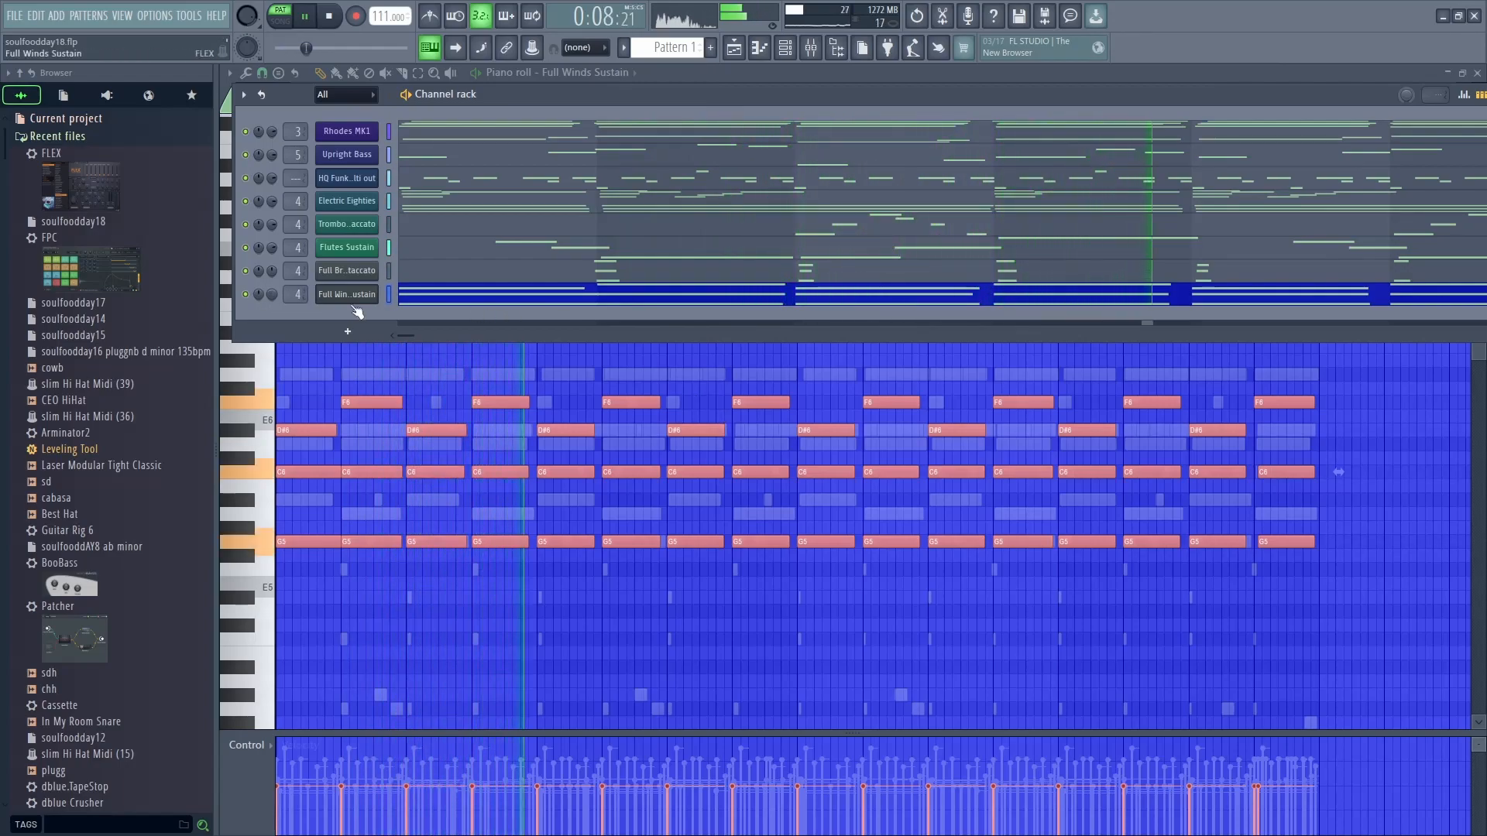
left_click_drag(273, 272, 273, 265)
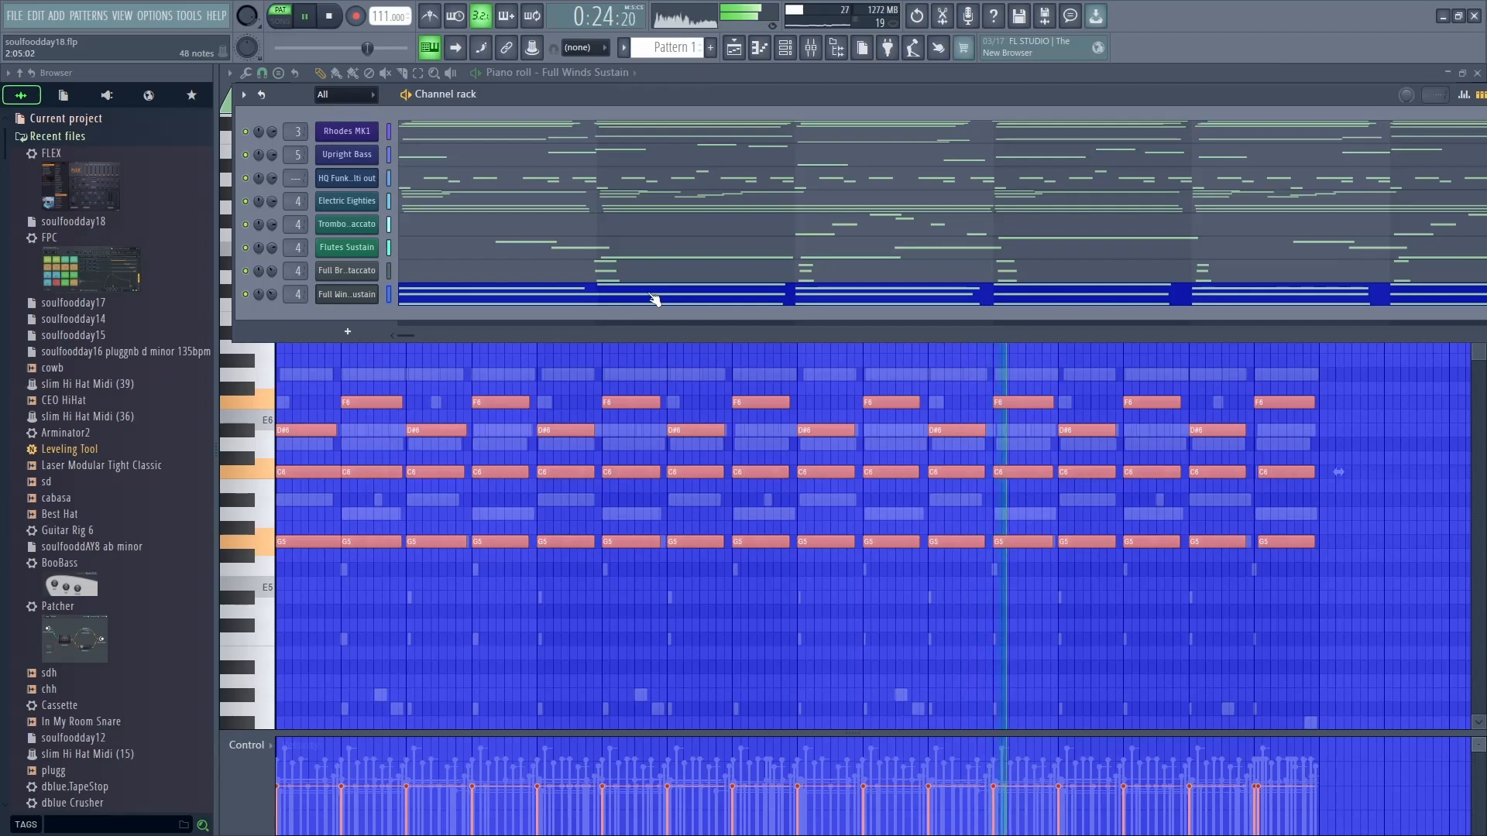
Compare the Full Brass Staccato and Full Winds Sustain notes in the piano roll while the pattern plays
left_click(550, 272)
scroll(577, 315, "down", 2)
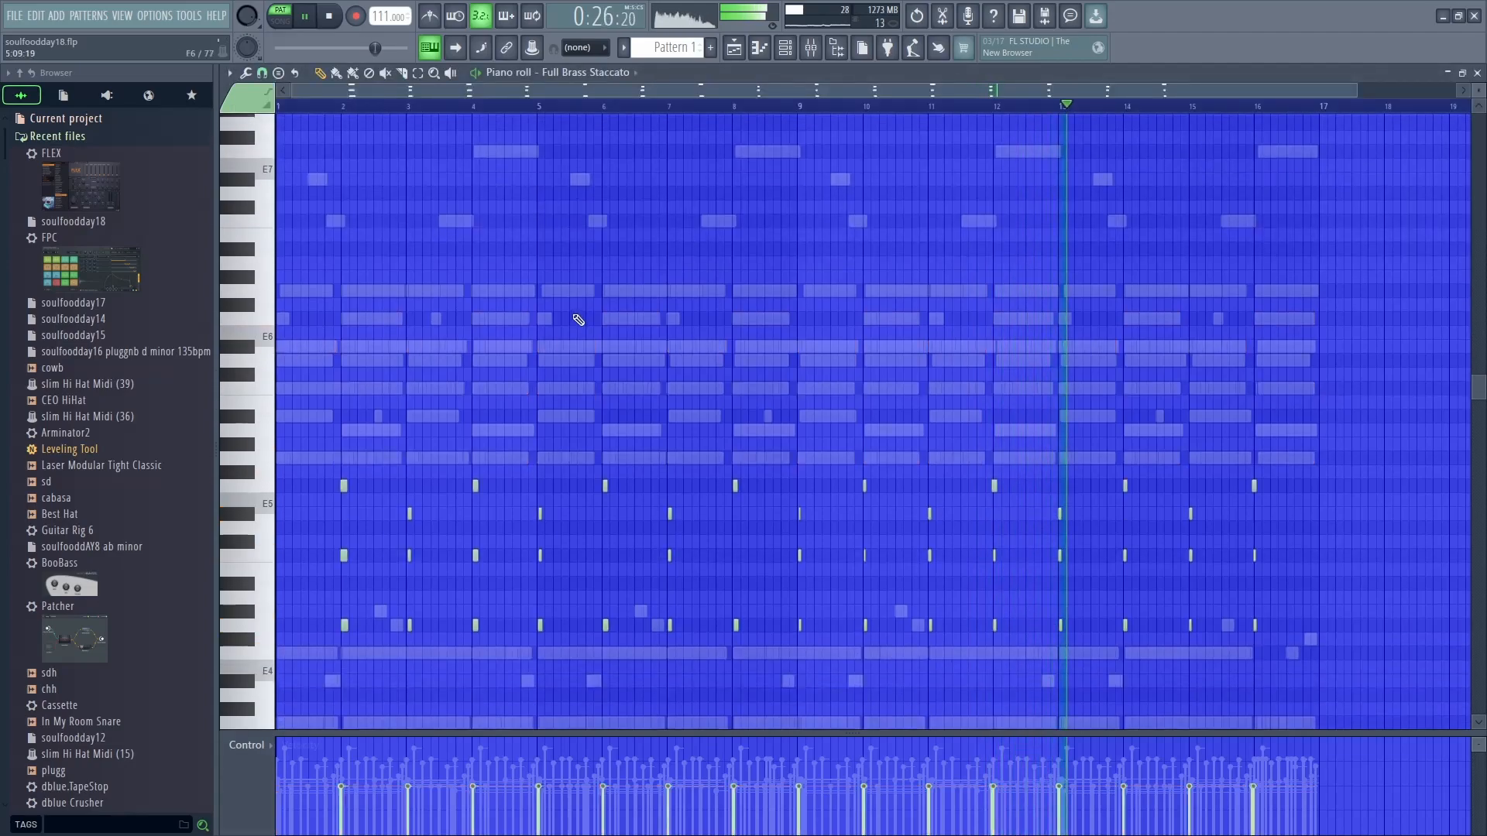
scroll(997, 528, "down", 1)
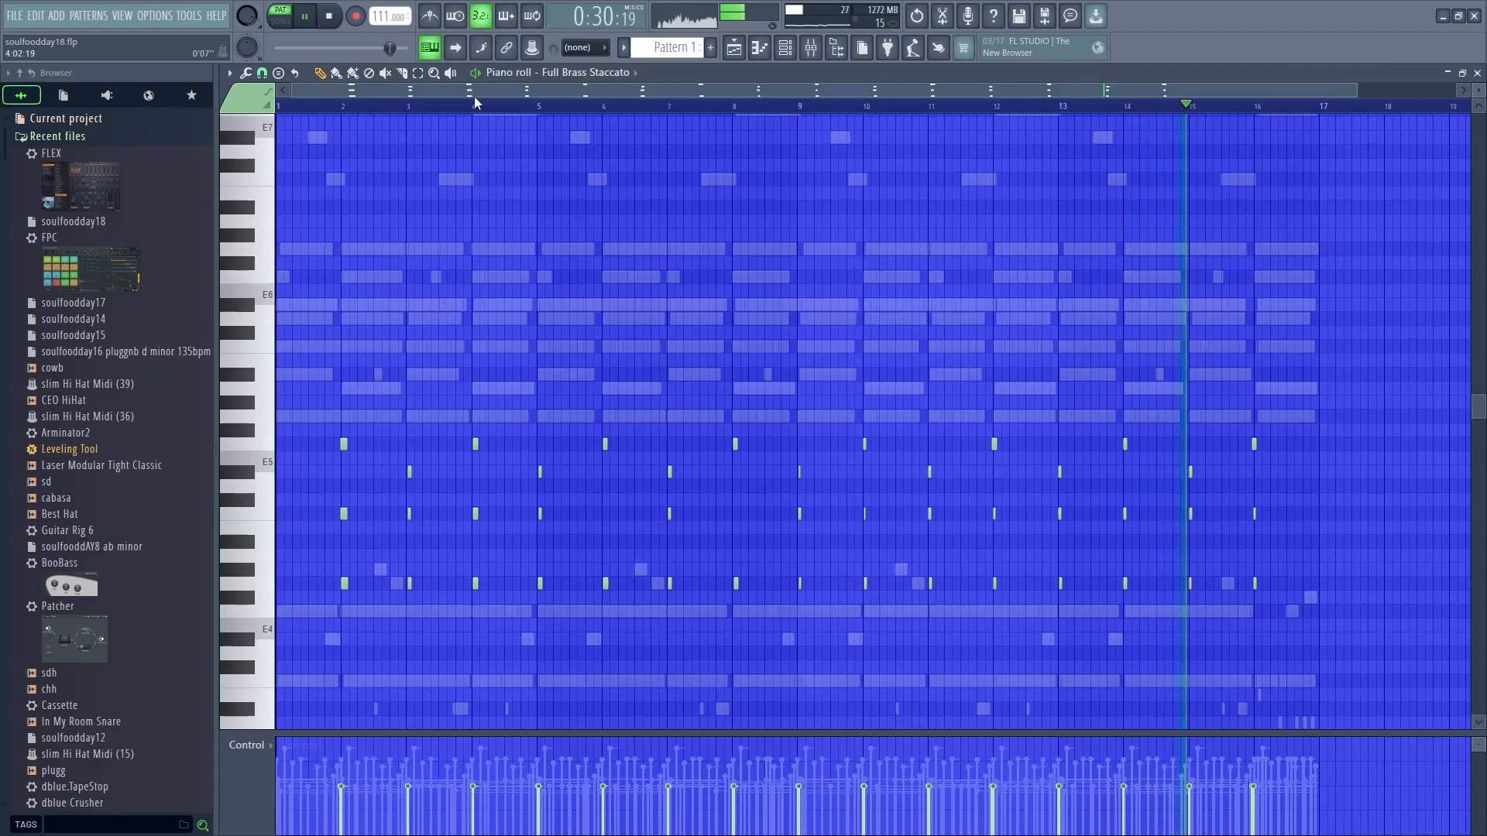
left_click(579, 72)
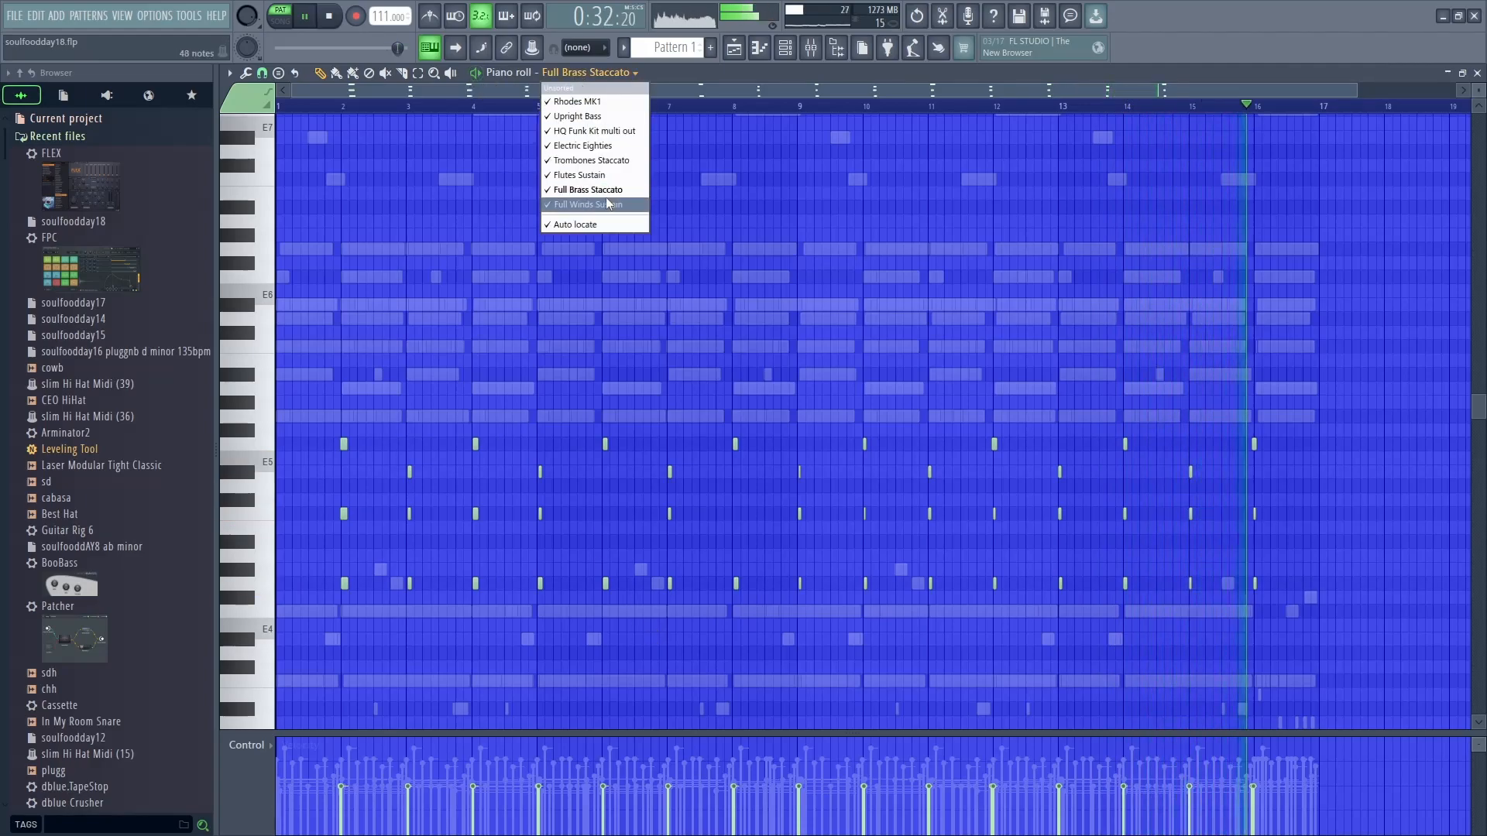
left_click(609, 204)
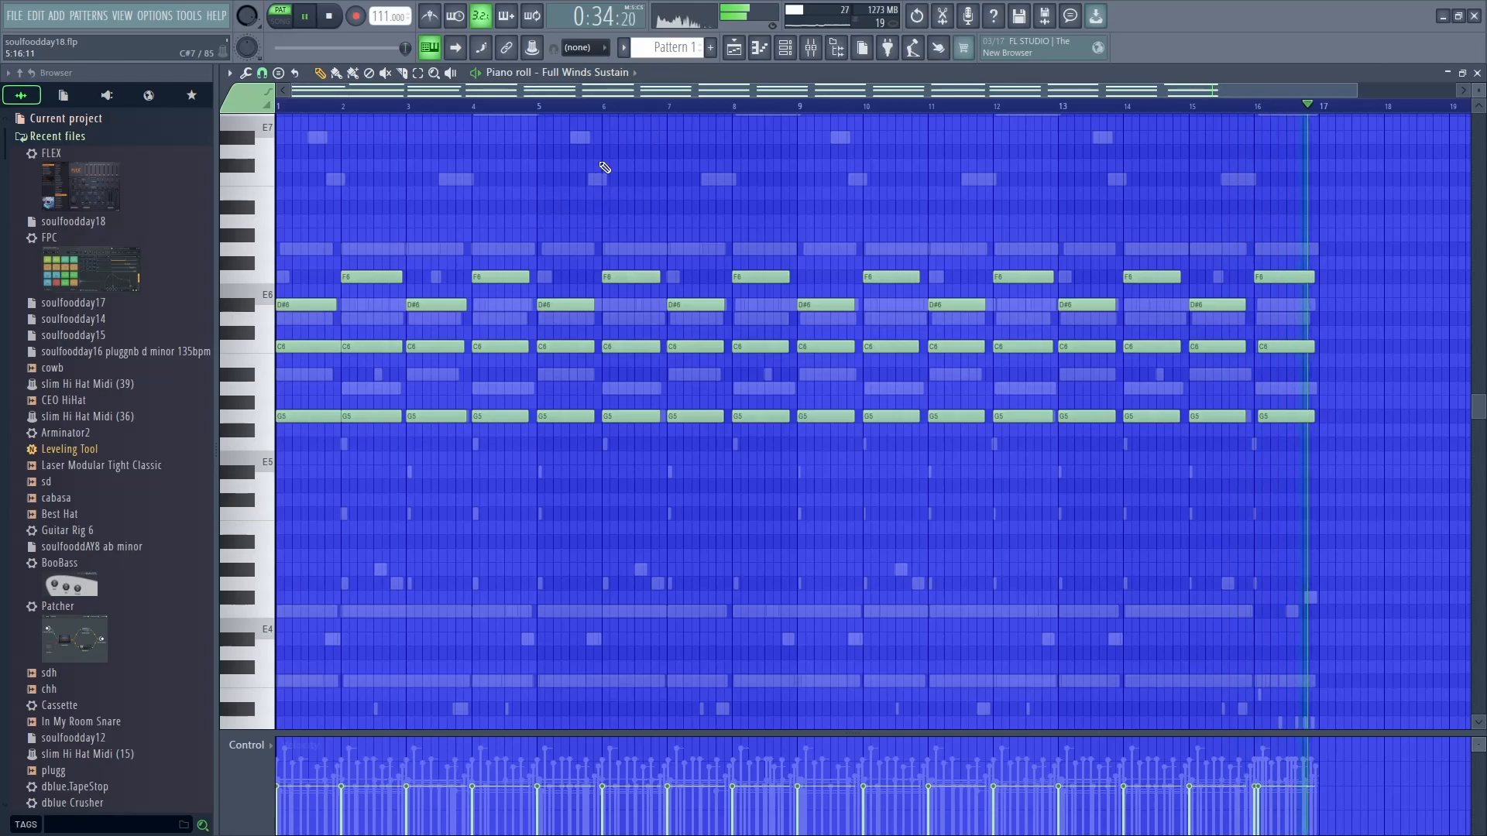
left_click(629, 72)
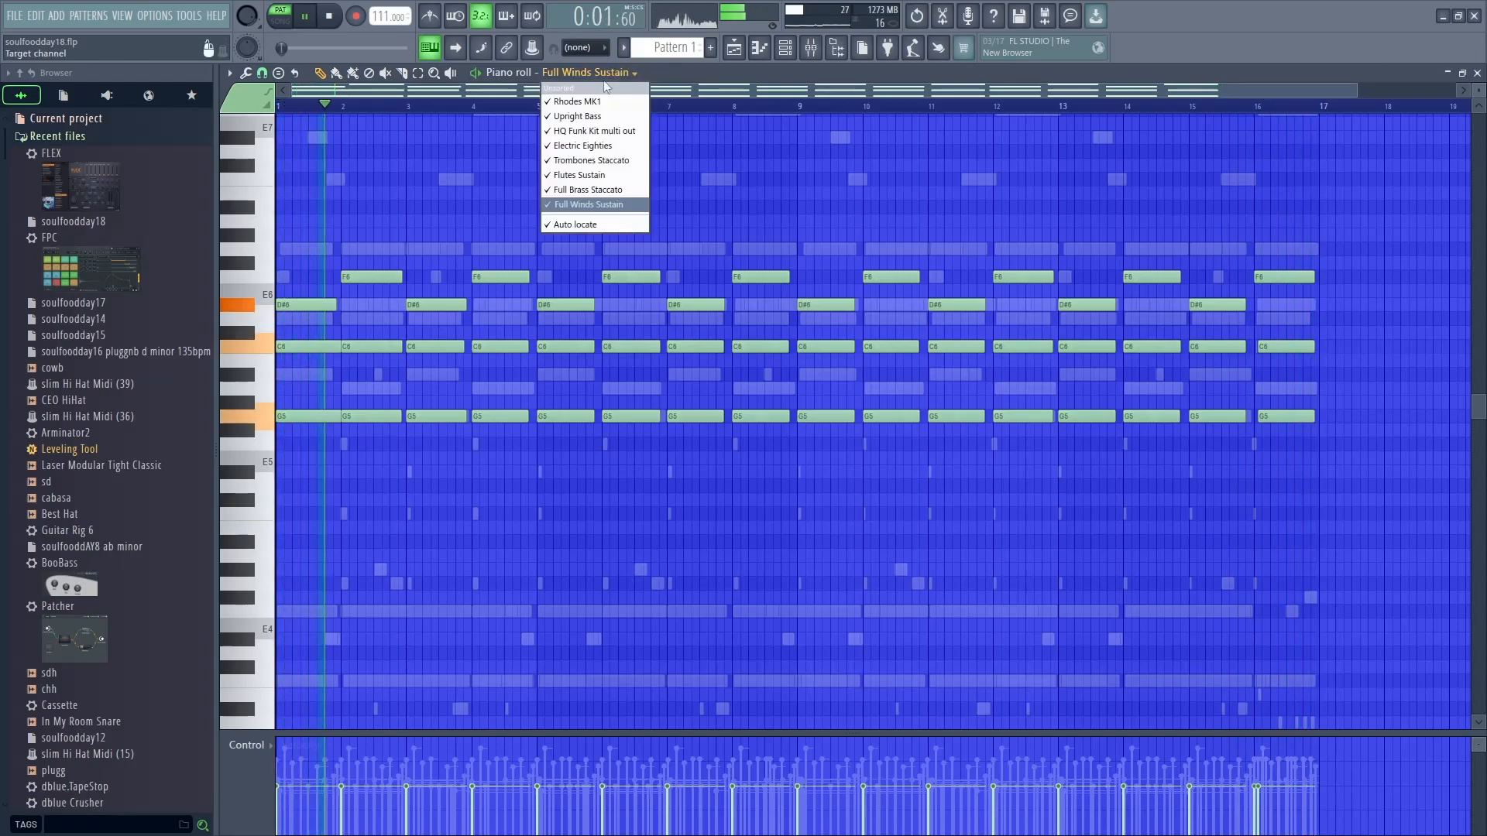
left_click(600, 186)
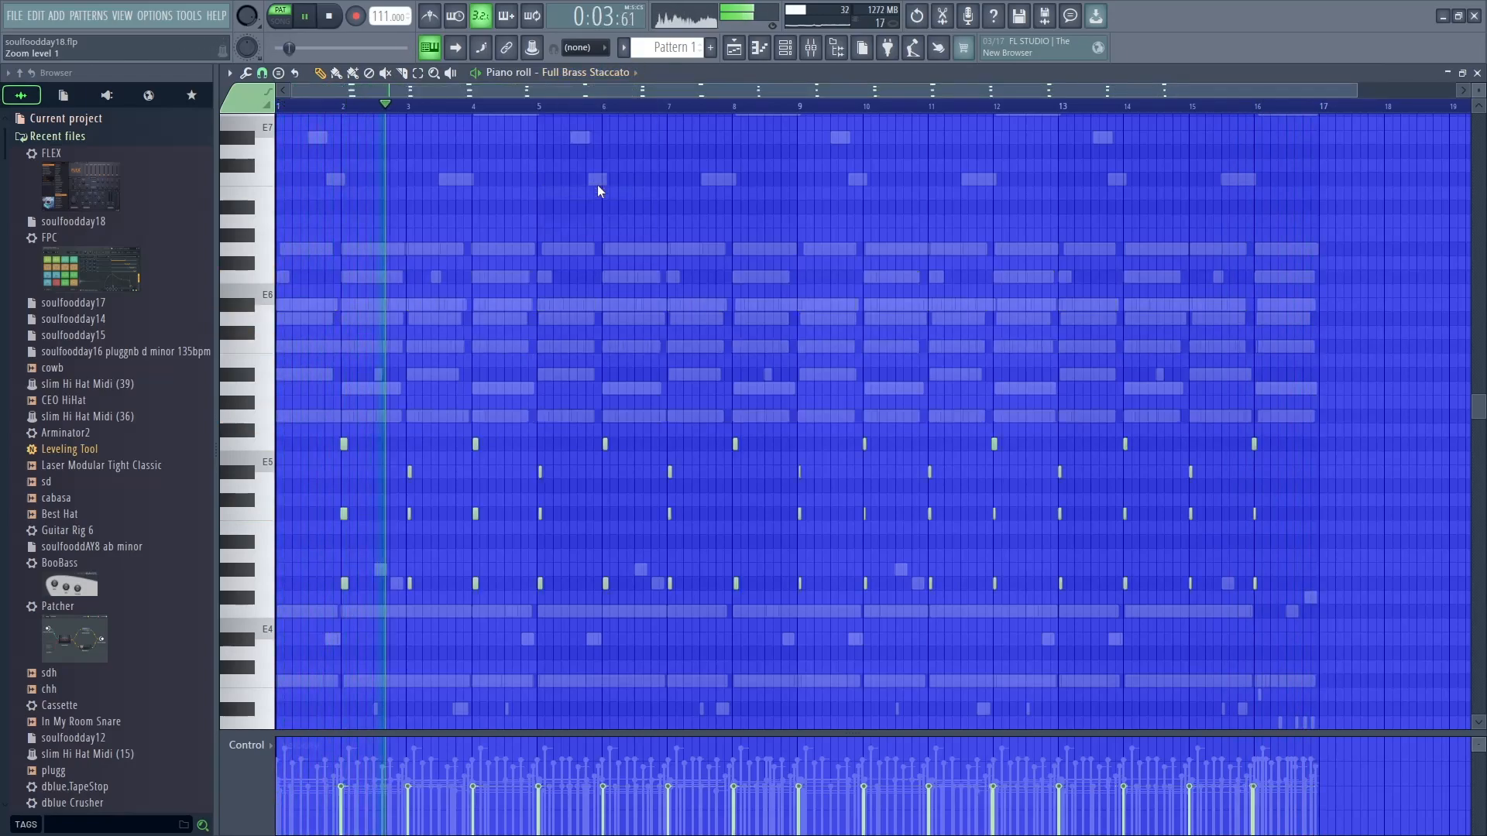
left_click(620, 72)
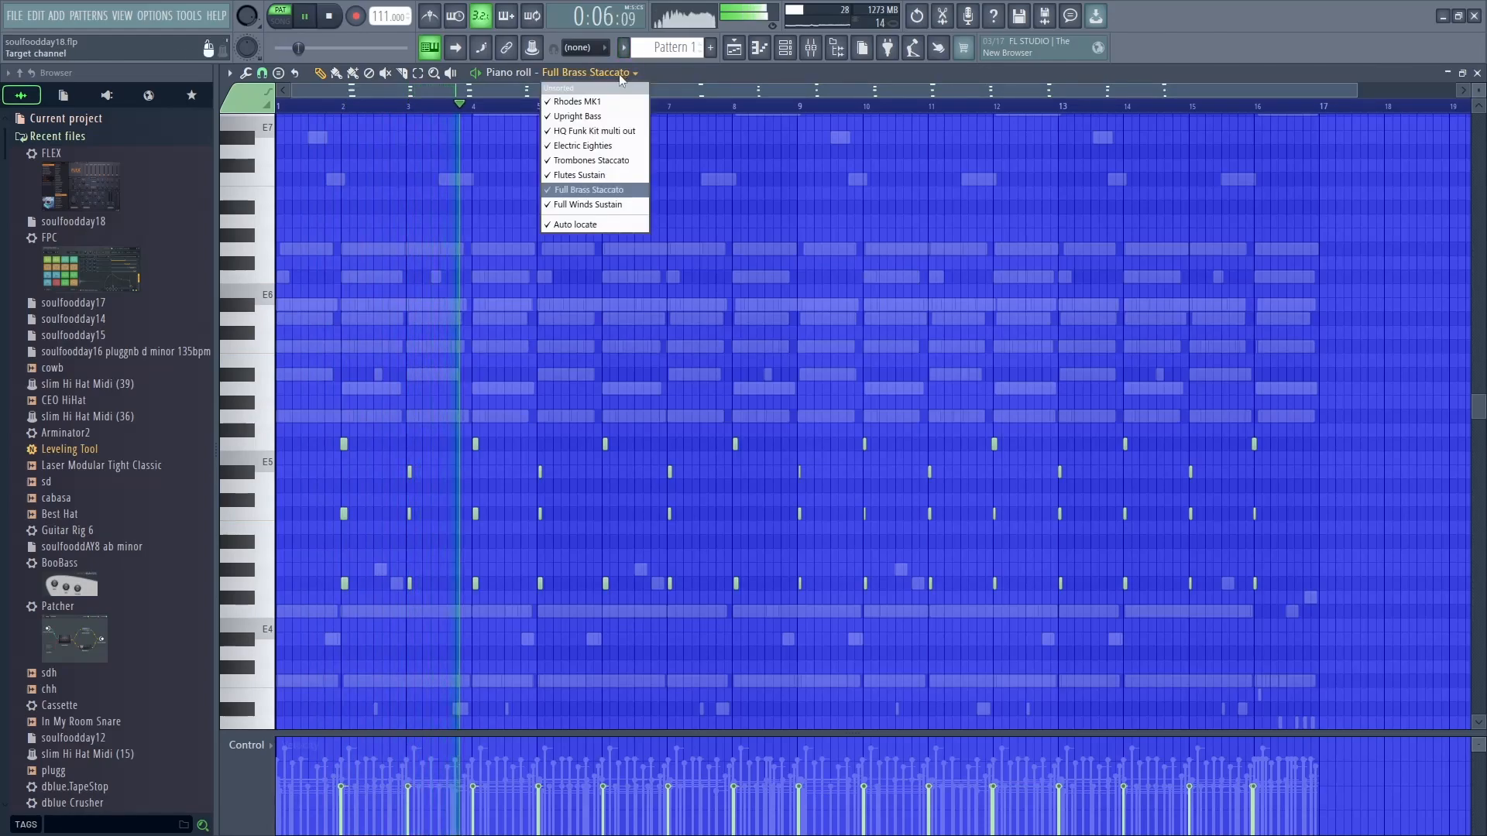
left_click(581, 204)
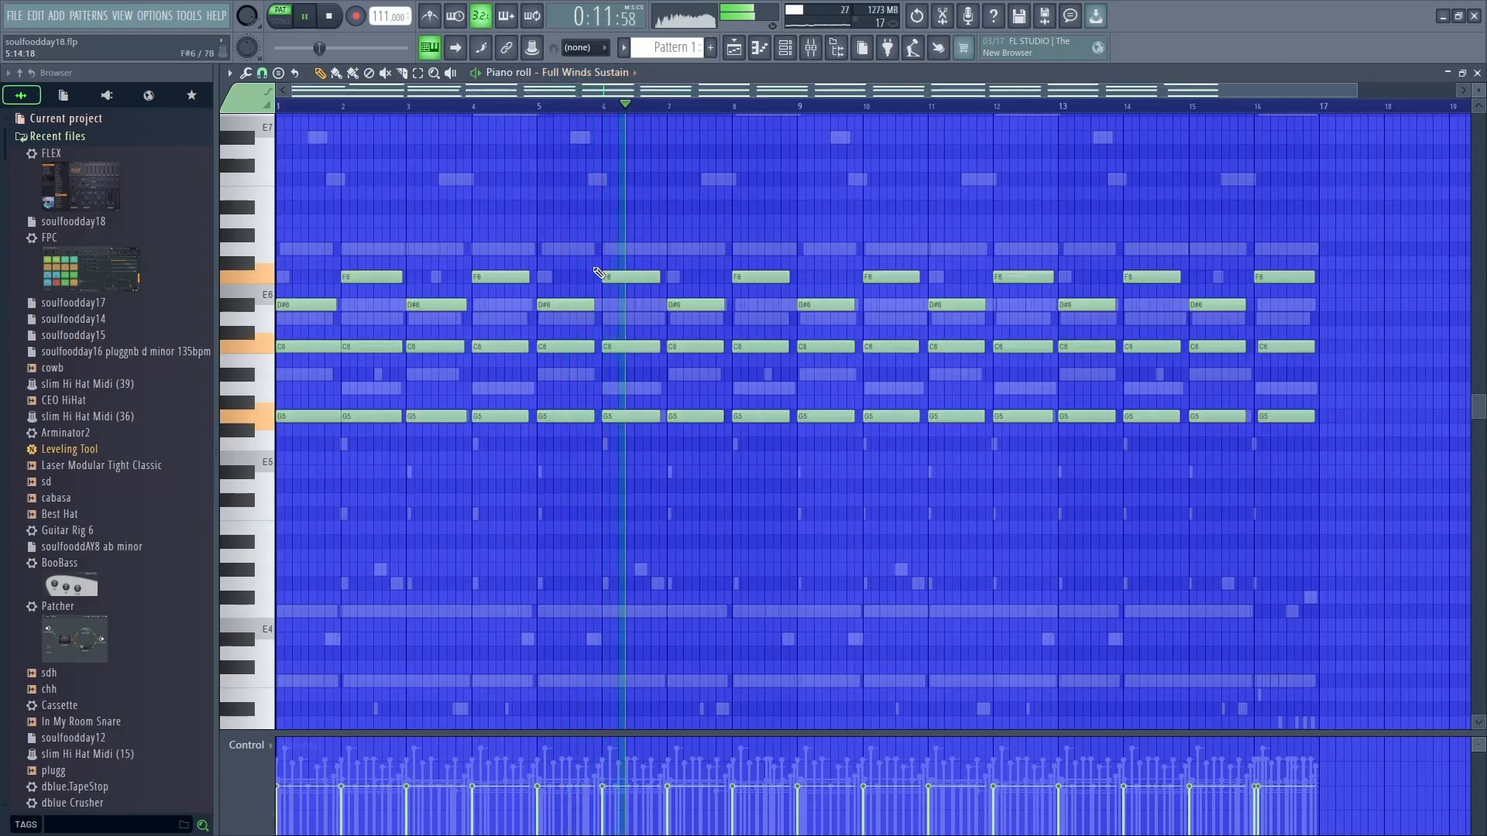
Lengthen the C5 notes of the Full Brass Staccato chords at bars 6 and 8, and stop the playback
left_click(597, 81)
left_click(593, 190)
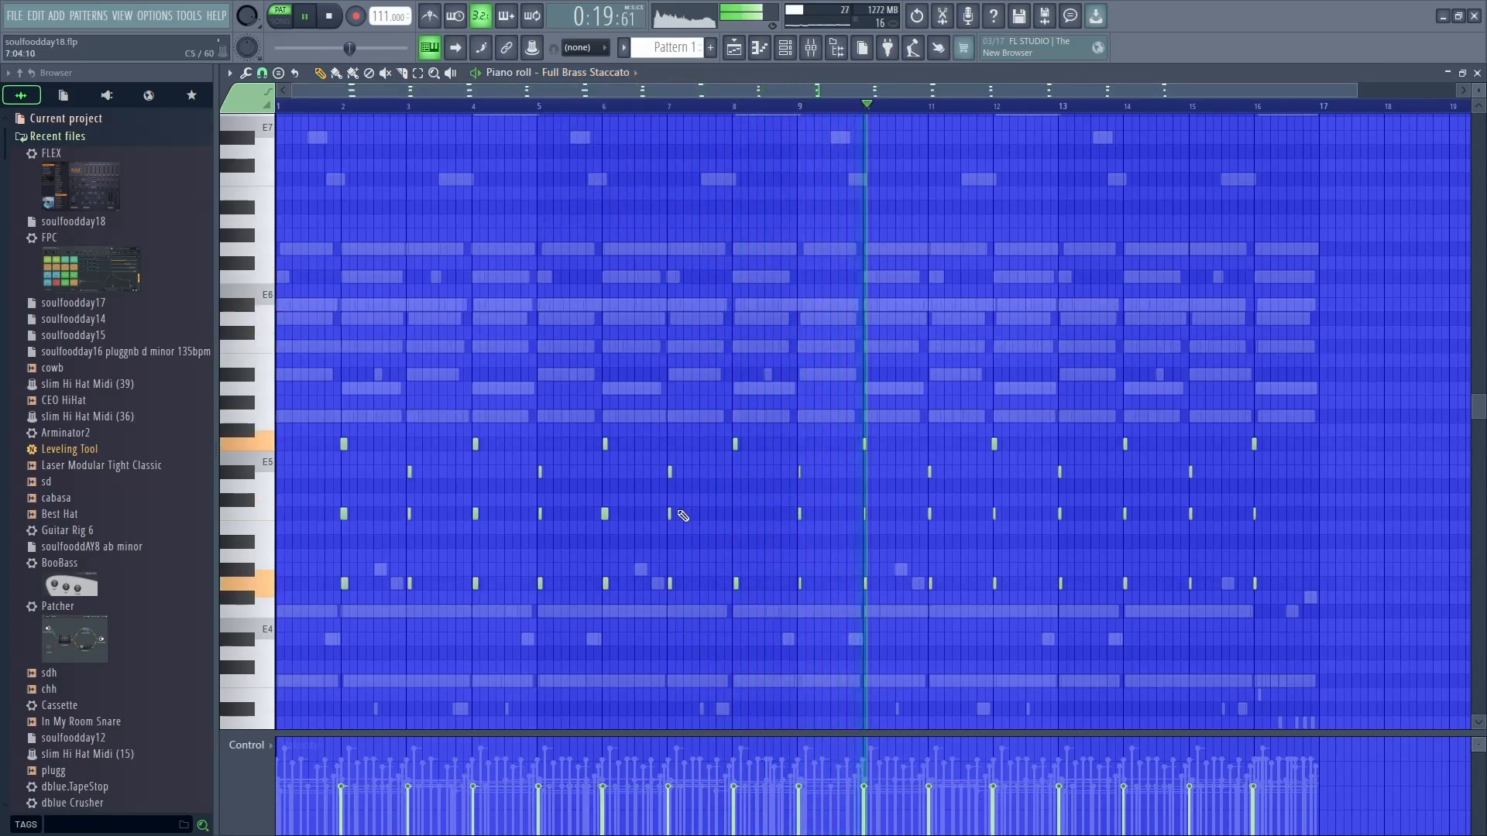
left_click(734, 513)
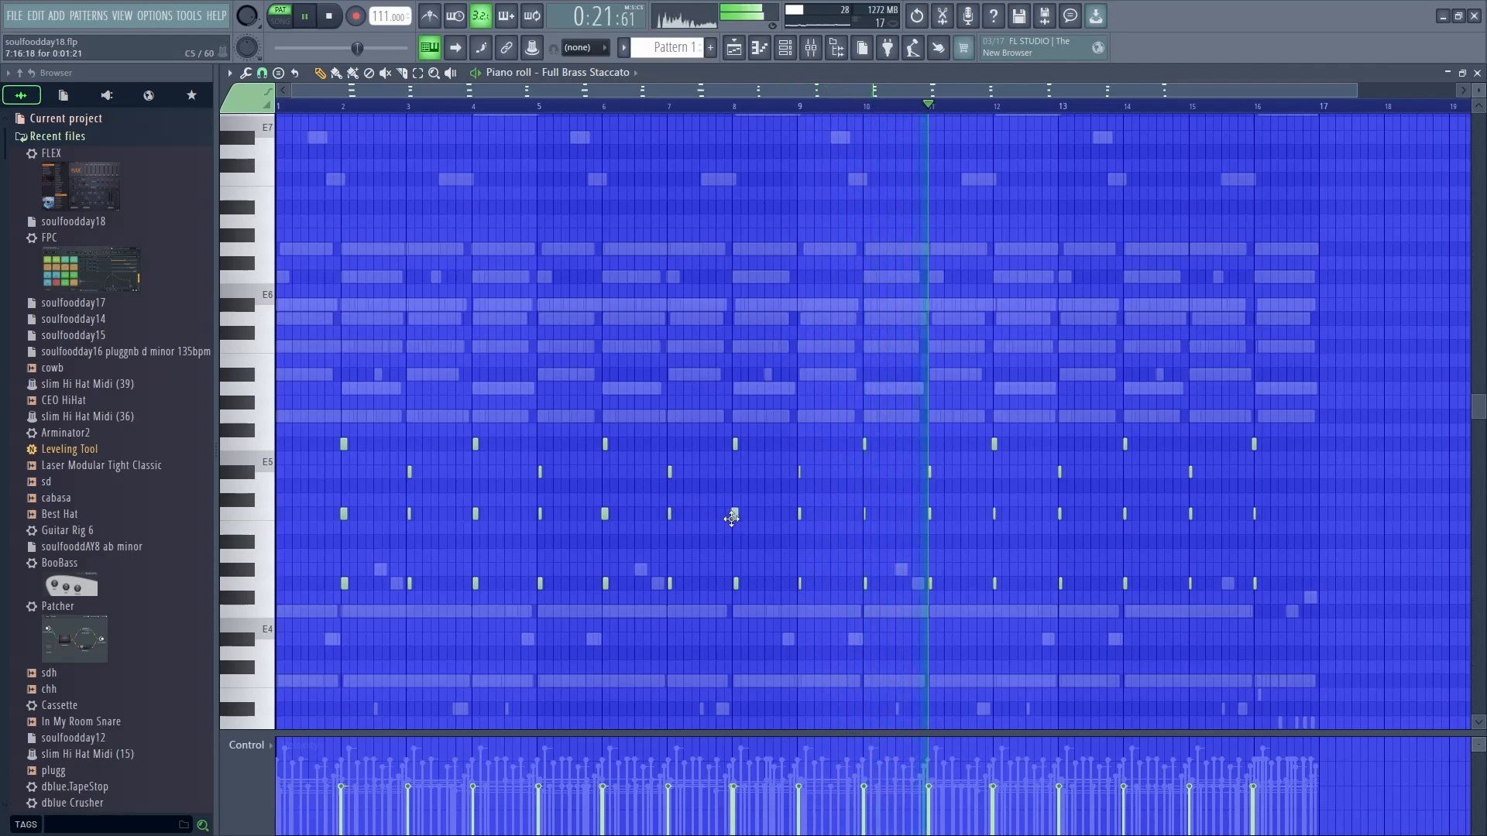
left_click(329, 21)
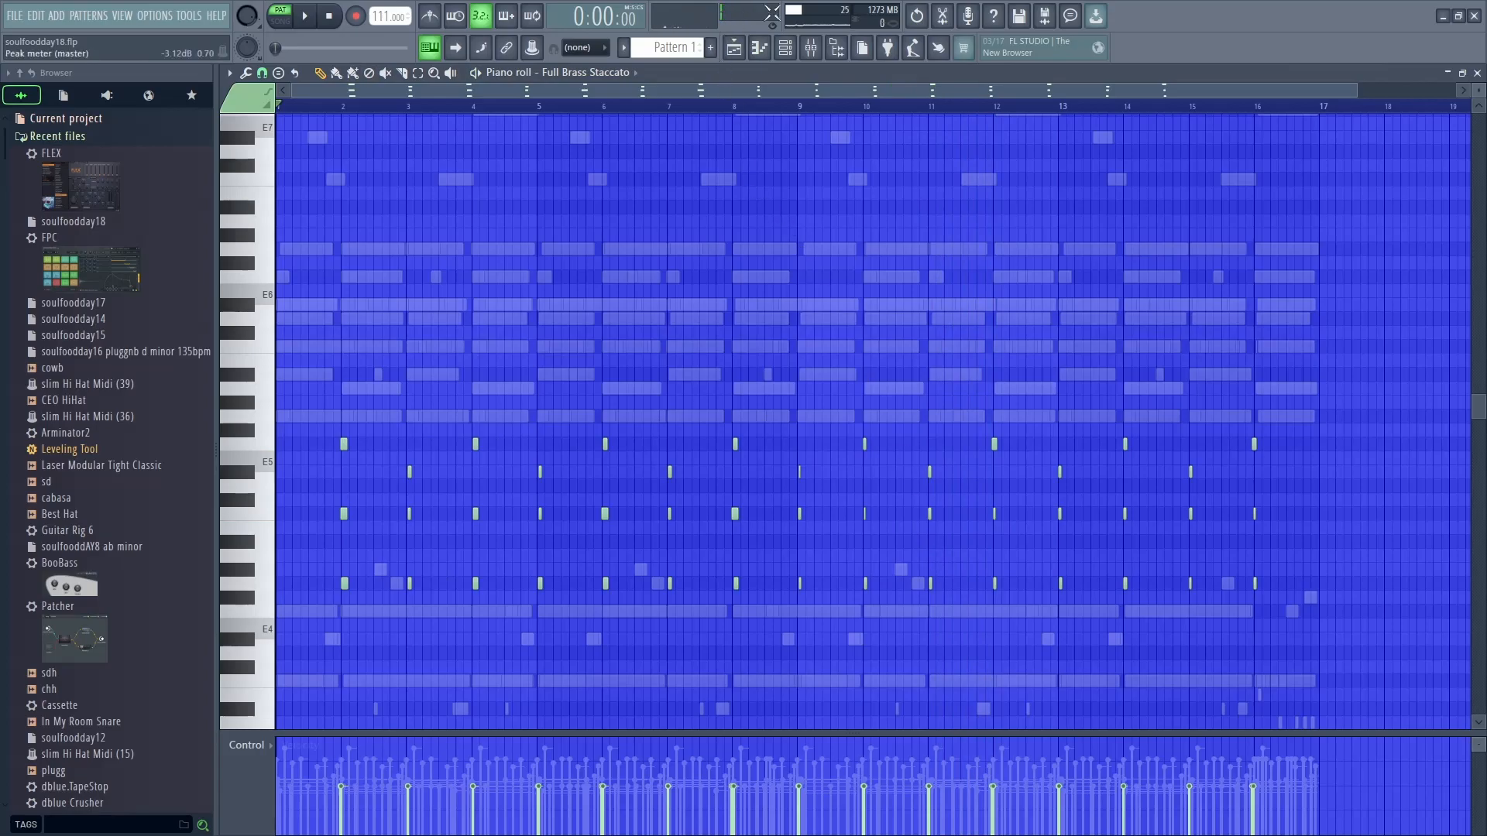
Review the full song arrangement in the playlist from start to end, and resume playback from about bar 16
left_click(760, 48)
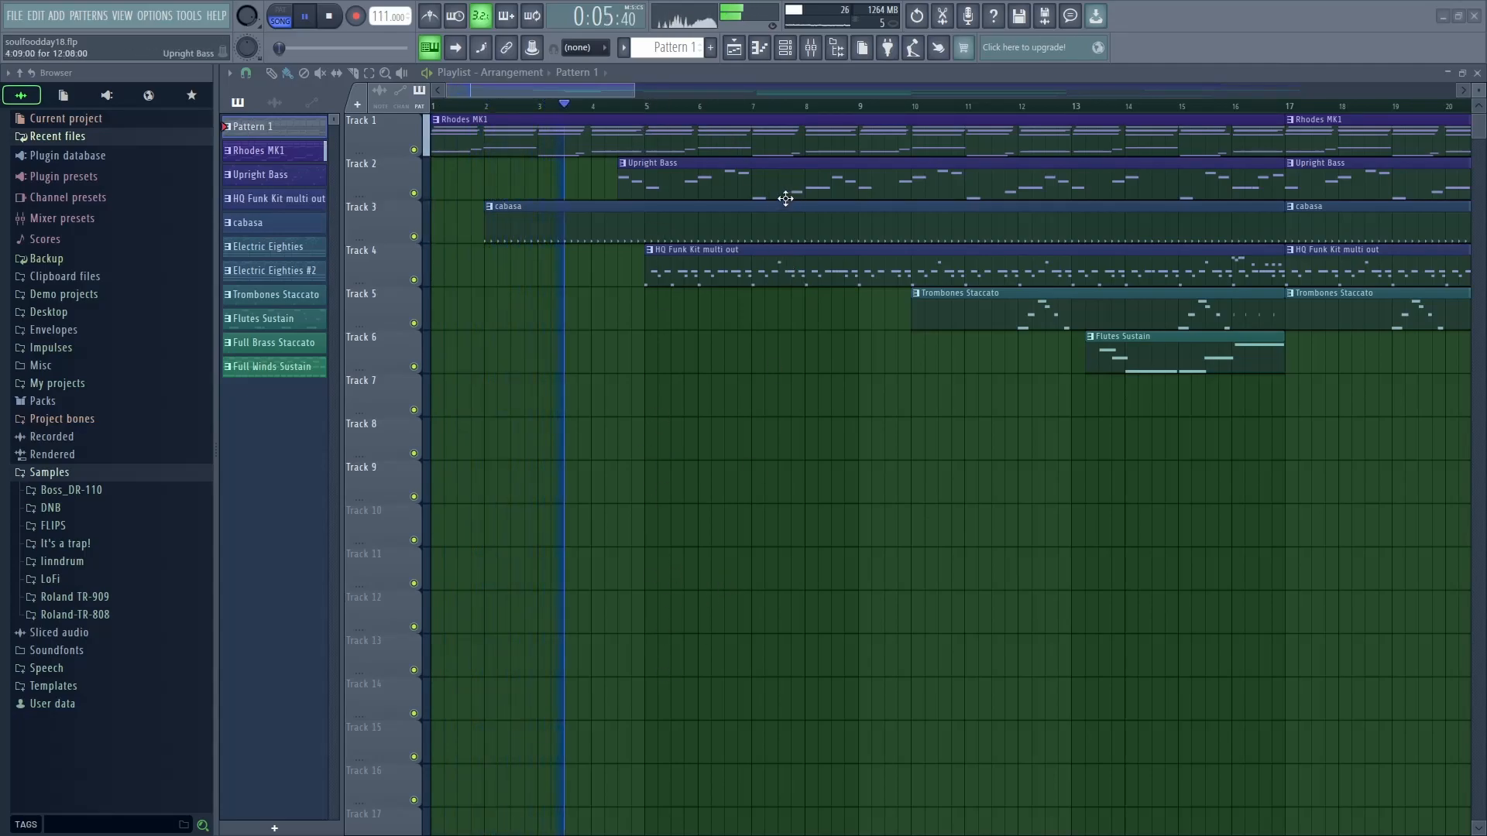
left_click_drag(635, 94, 1336, 92)
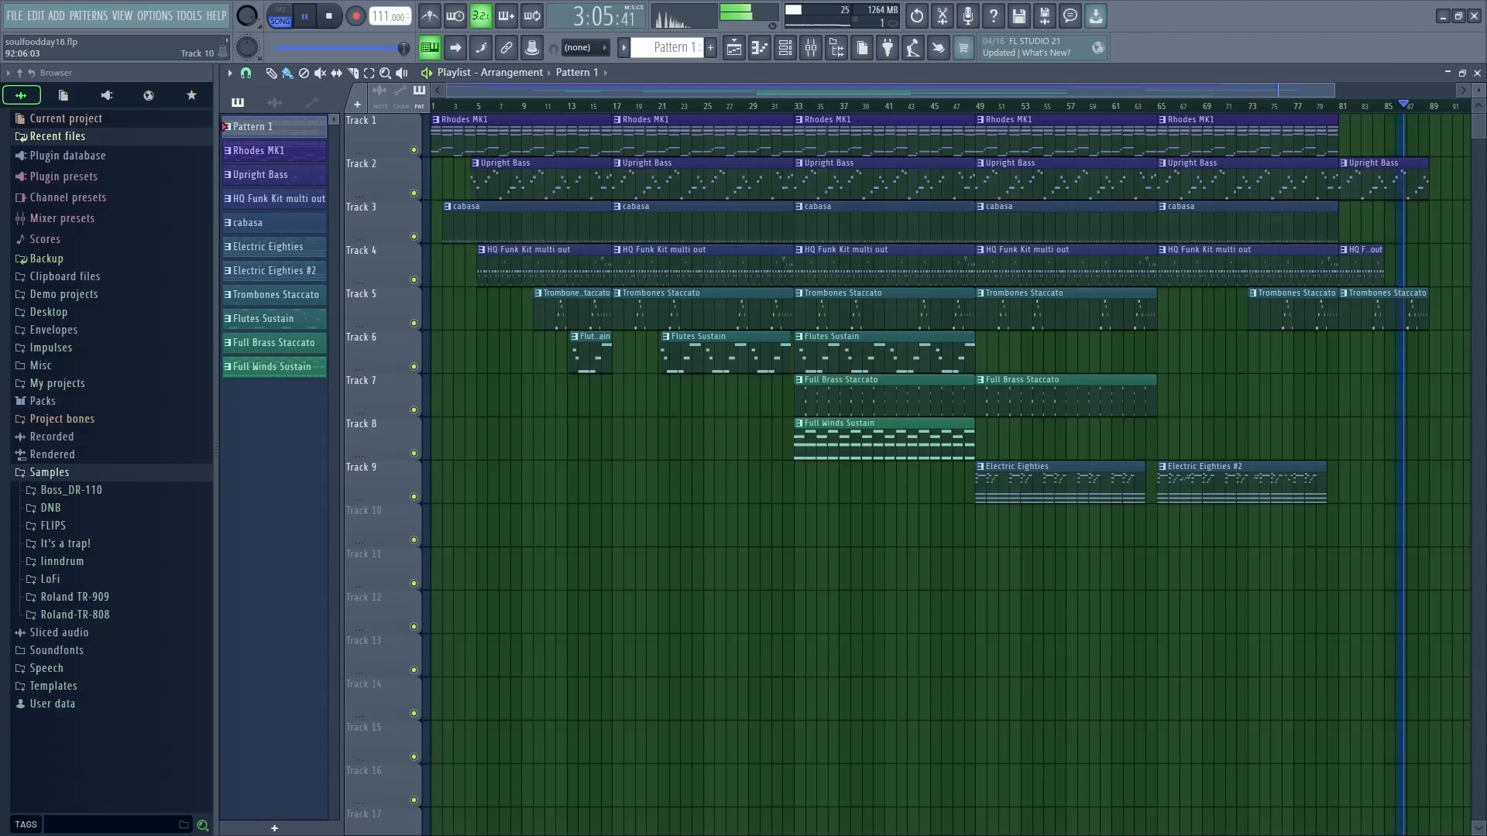
left_click(609, 107)
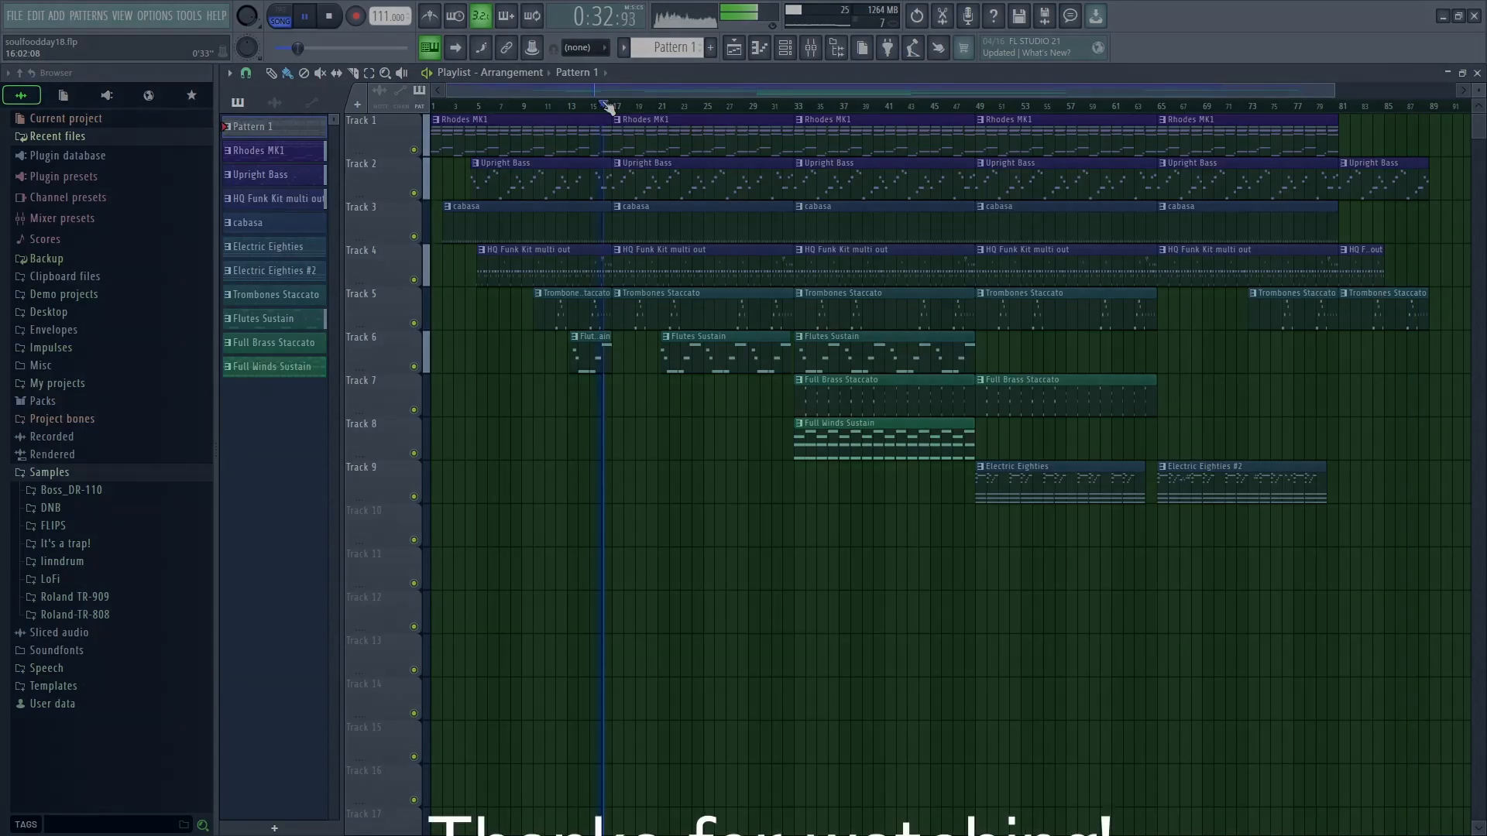